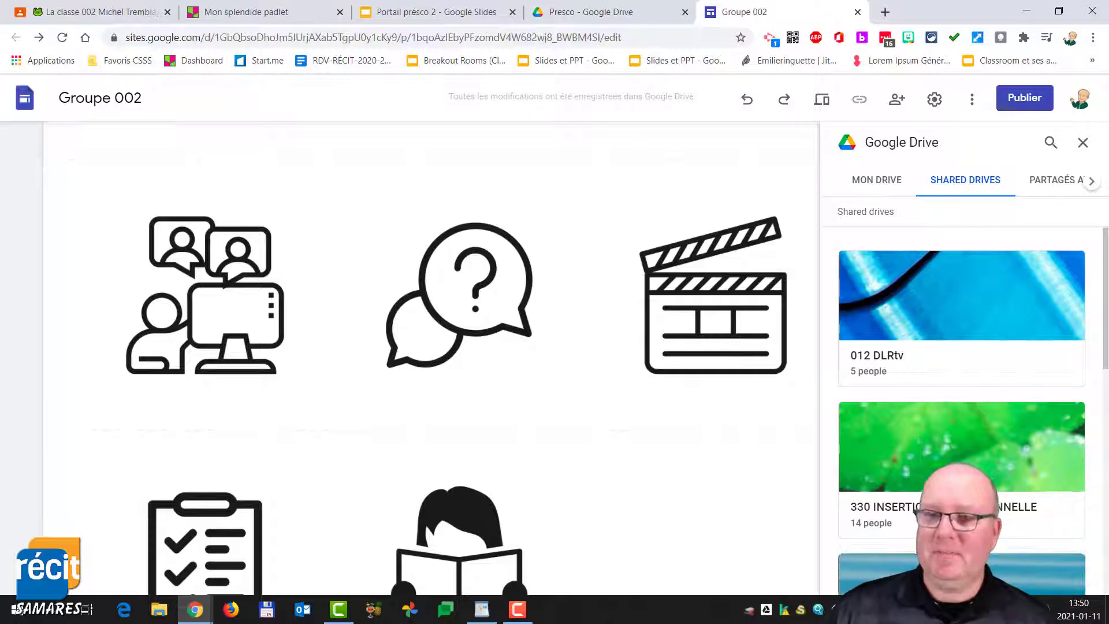
# Insert the noun_parents image from the Icones > PRESCO folder of the 330 RÉCIT SAMARES shared drive and place it beside the reading icon
pyautogui.click(886, 446)
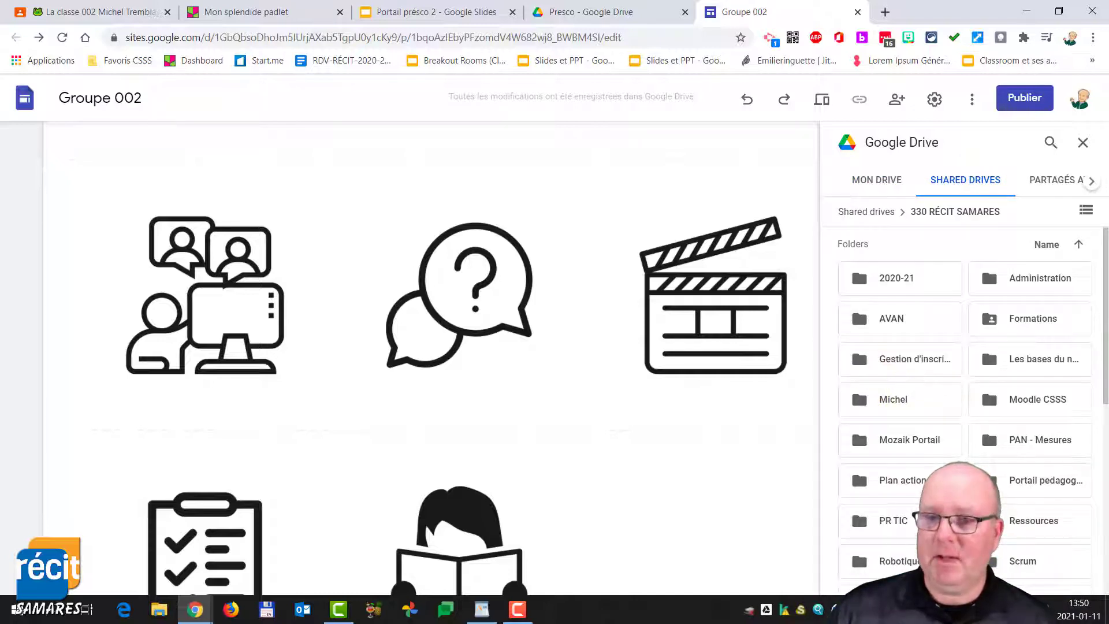
pyautogui.doubleClick(909, 400)
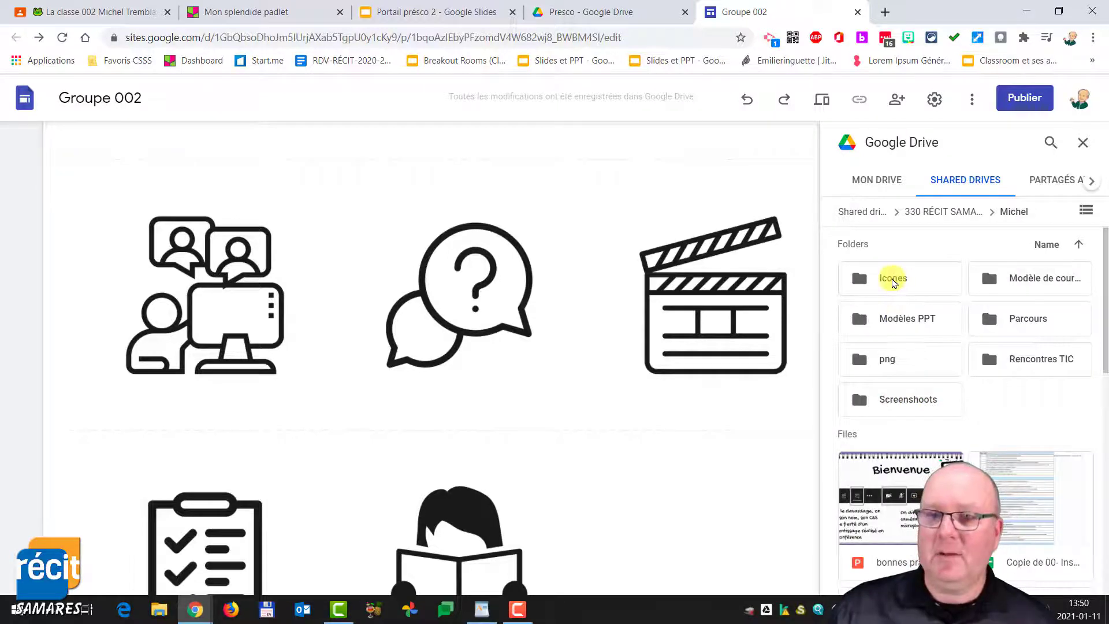
pyautogui.doubleClick(891, 278)
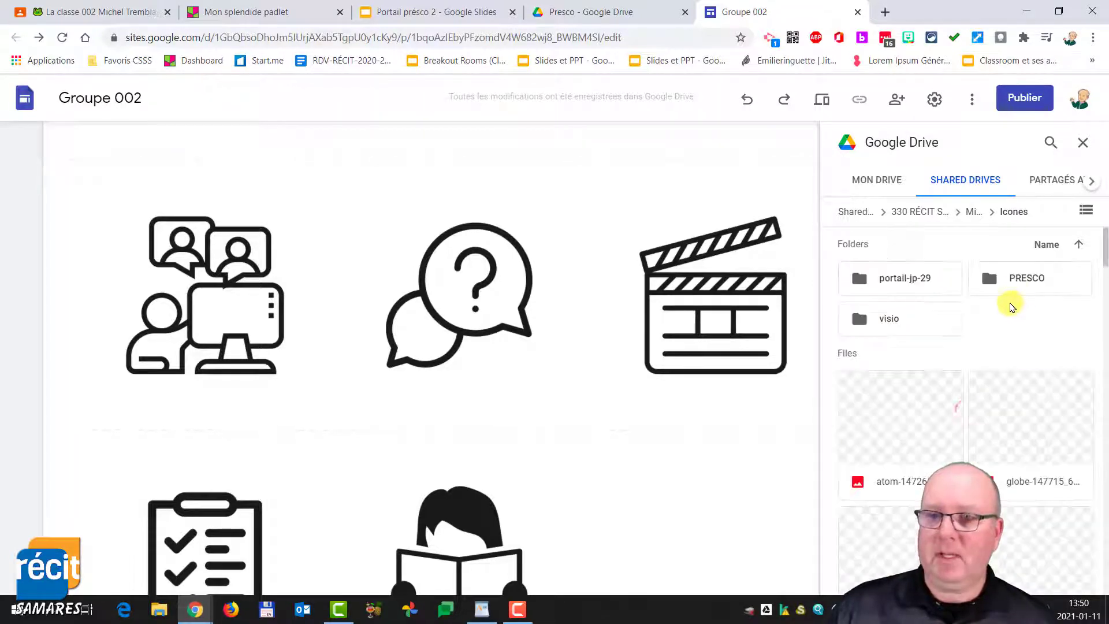
pyautogui.doubleClick(1015, 279)
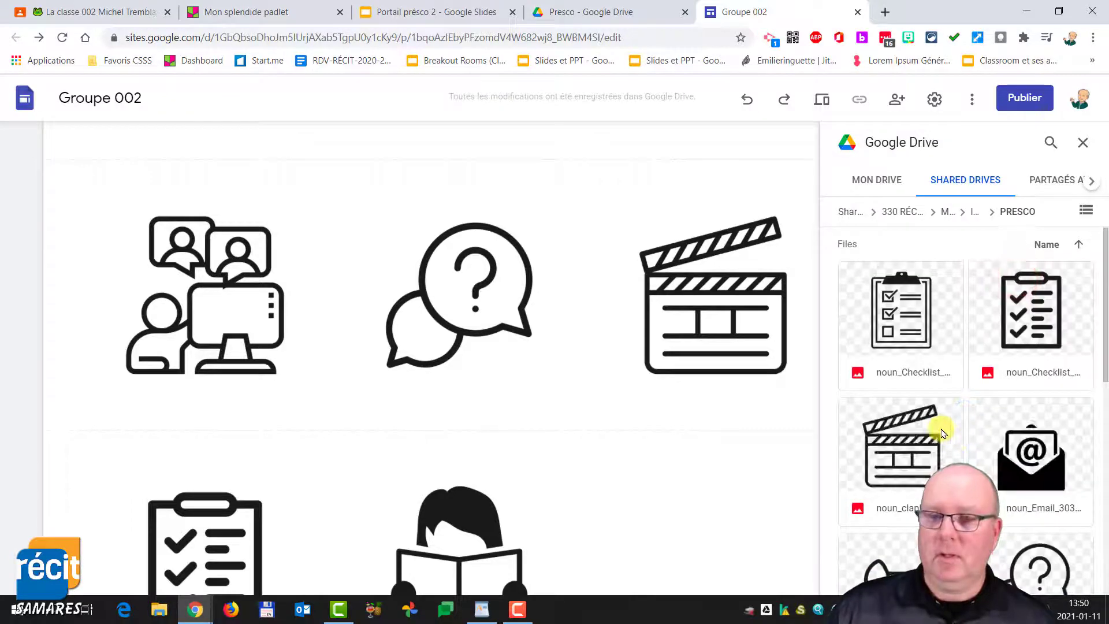
pyautogui.scroll(-6, 941, 434)
pyautogui.click(1013, 377)
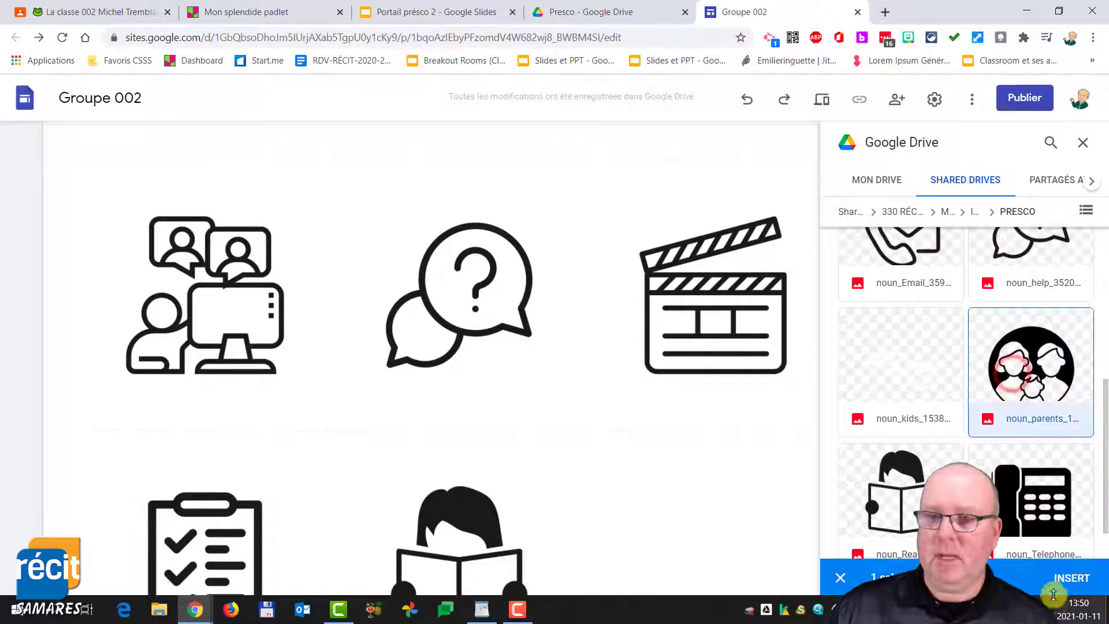
pyautogui.click(1070, 575)
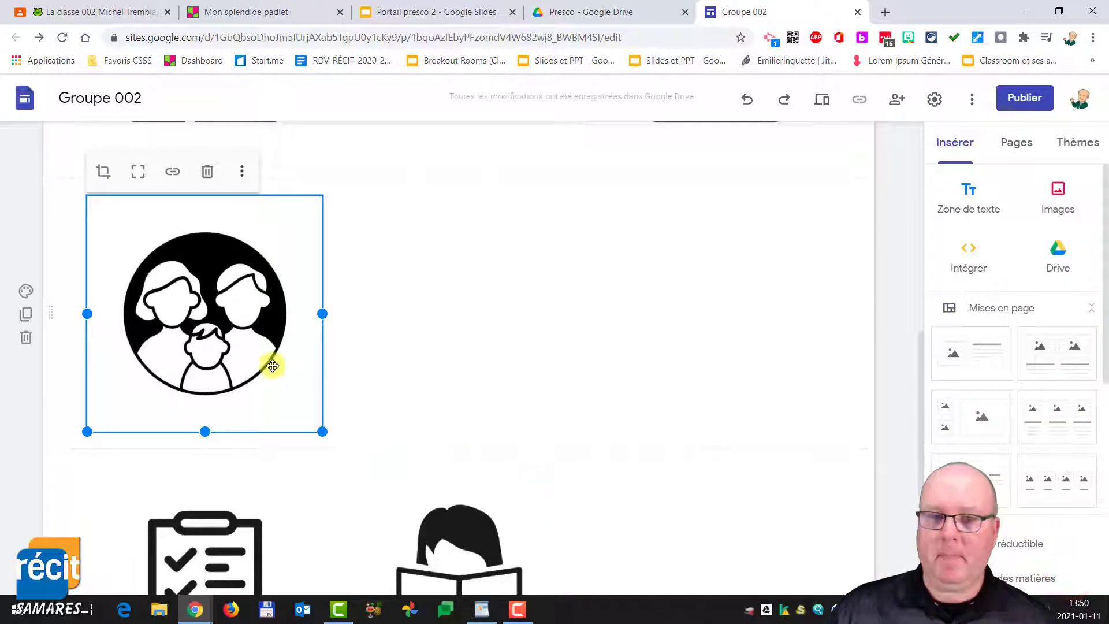
pyautogui.moveTo(260, 354); pyautogui.dragTo(664, 404)
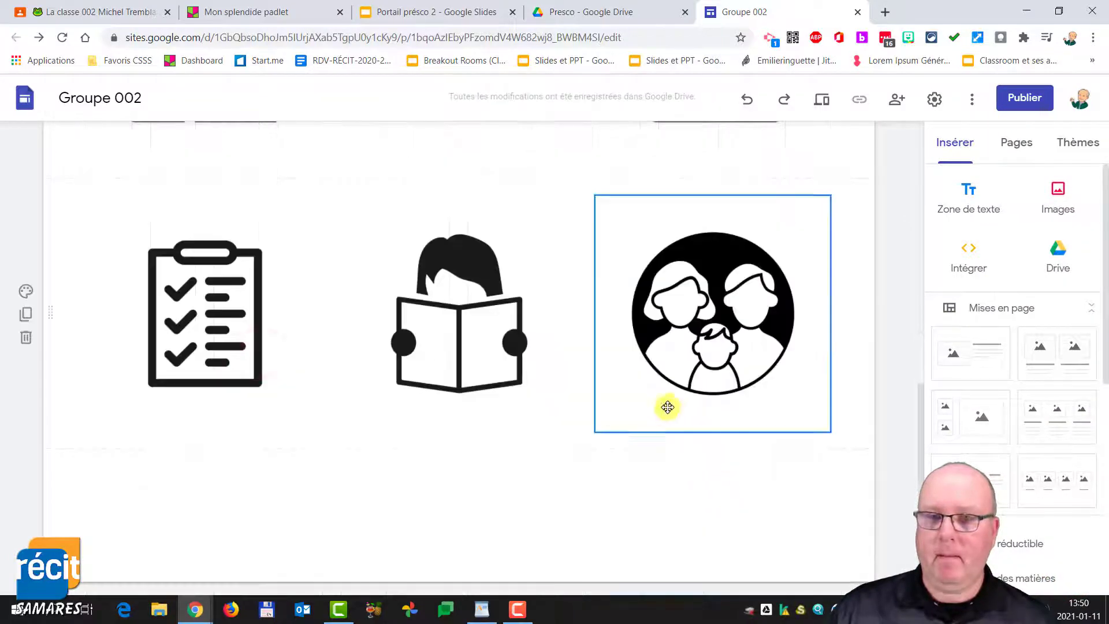
# Add a new page named Parents to the site
pyautogui.scroll(5, 668, 409)
pyautogui.scroll(-4, 668, 409)
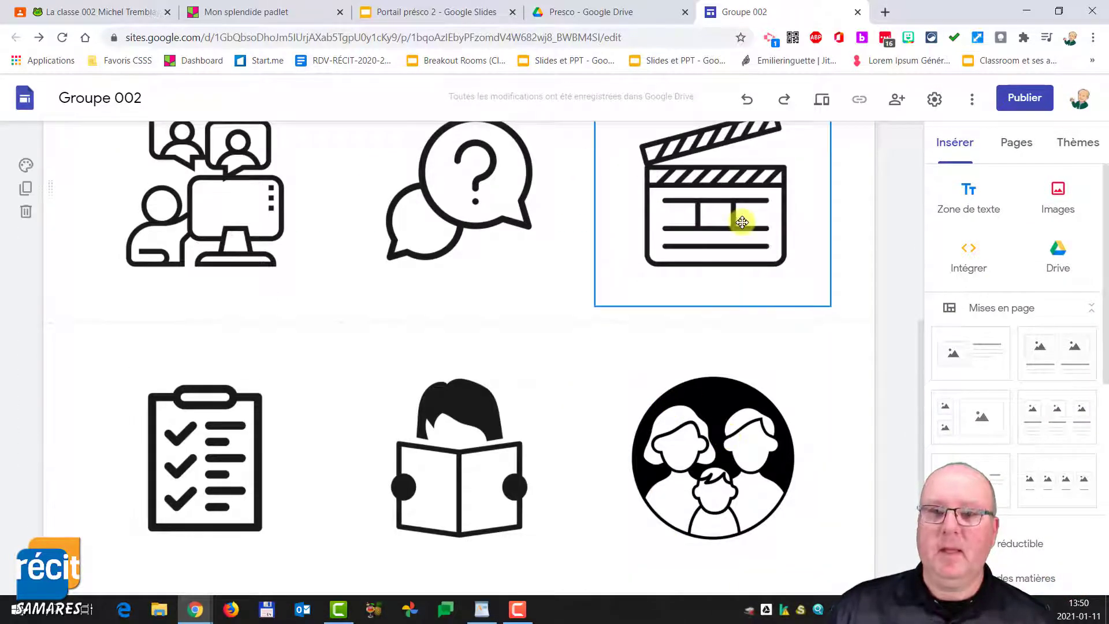
pyautogui.scroll(5, 751, 367)
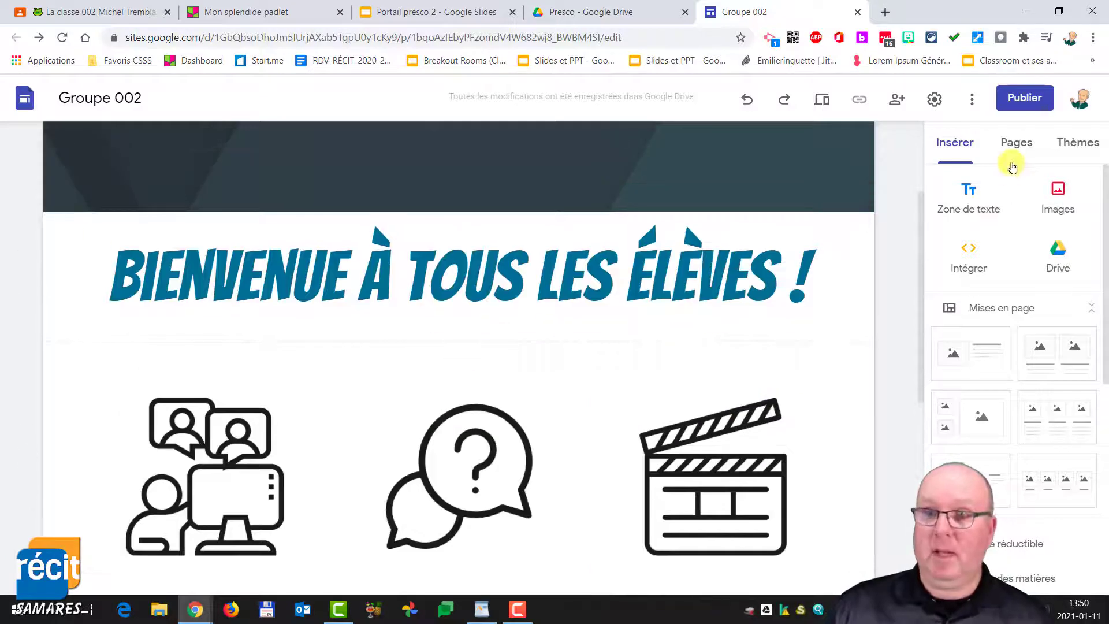
pyautogui.click(1018, 144)
pyautogui.click(1017, 548)
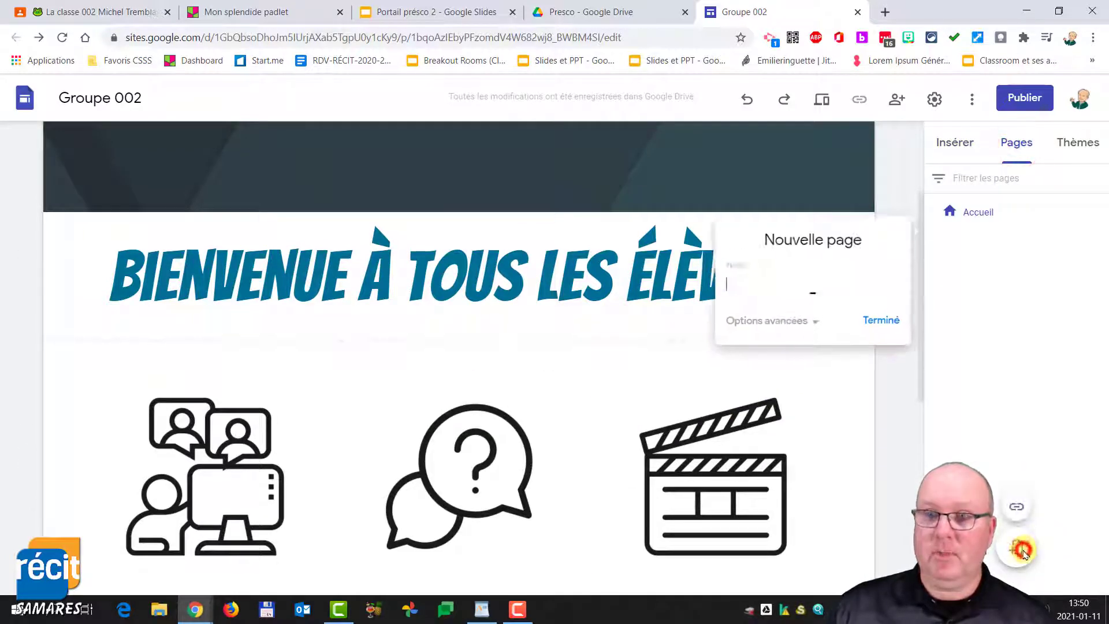
pyautogui.write('Paren')
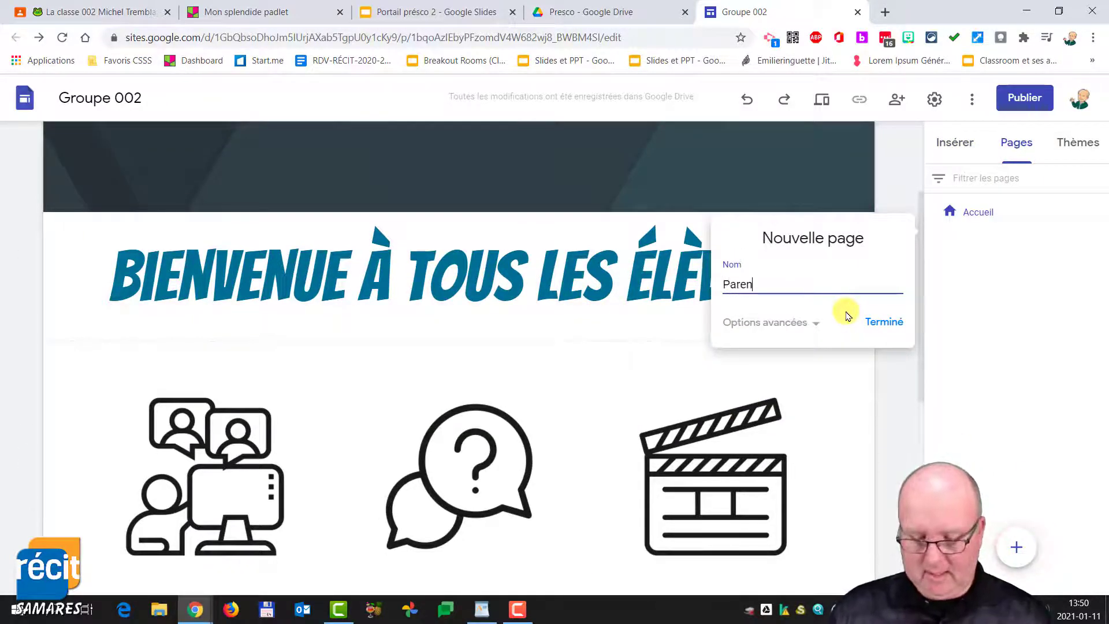
pyautogui.write('ts')
pyautogui.press('Return')
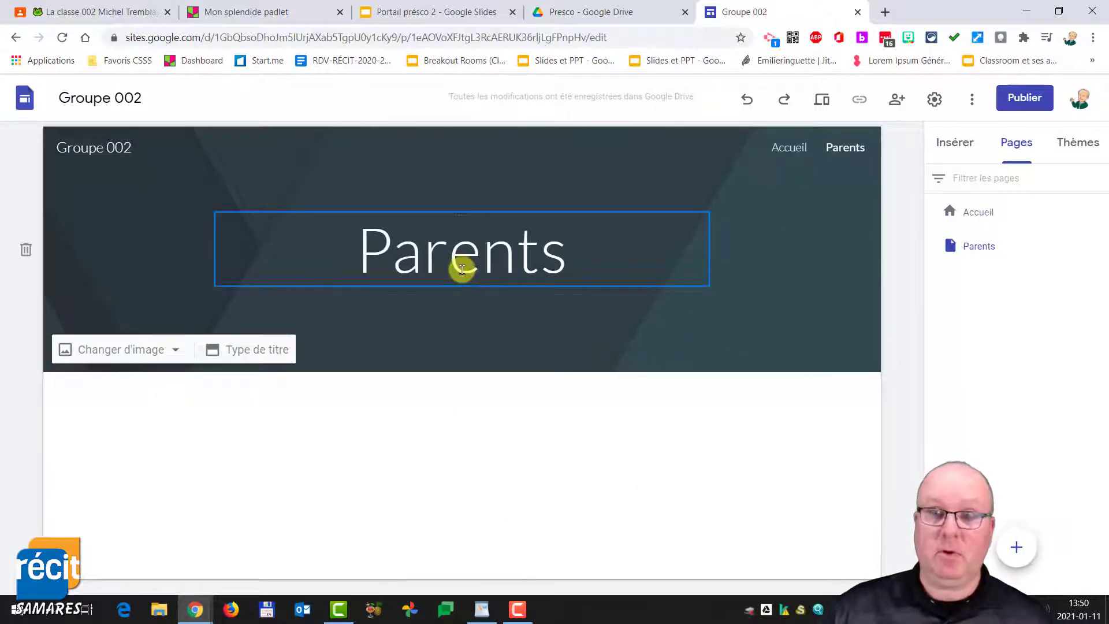
# Link the parents image on the Accueil page to the site's Parents page
pyautogui.click(783, 148)
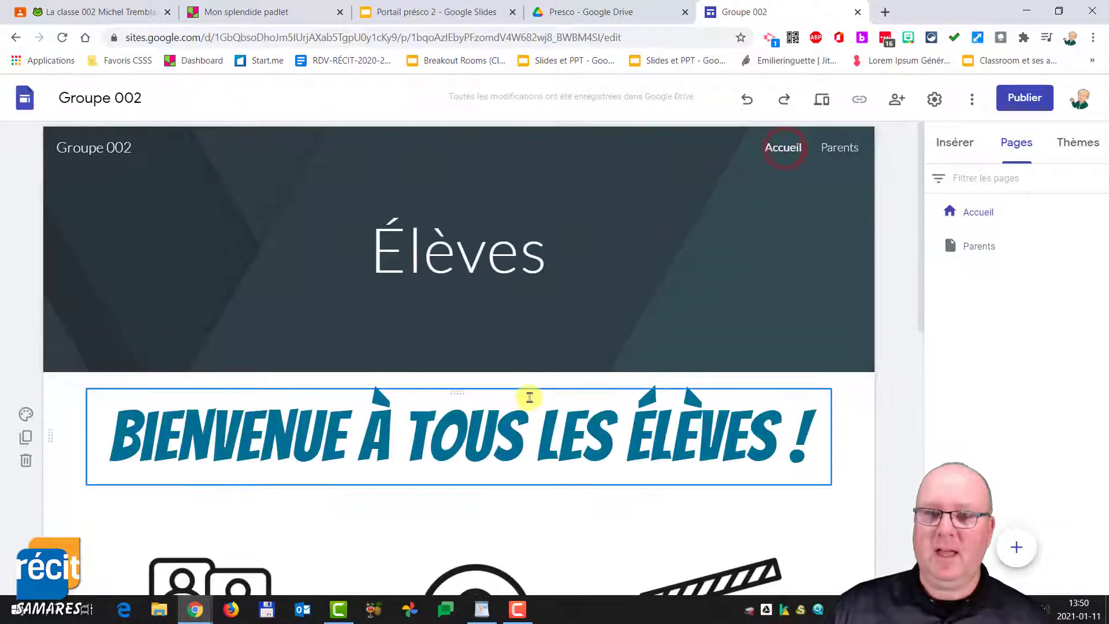
pyautogui.scroll(-6, 529, 398)
pyautogui.scroll(-2, 694, 504)
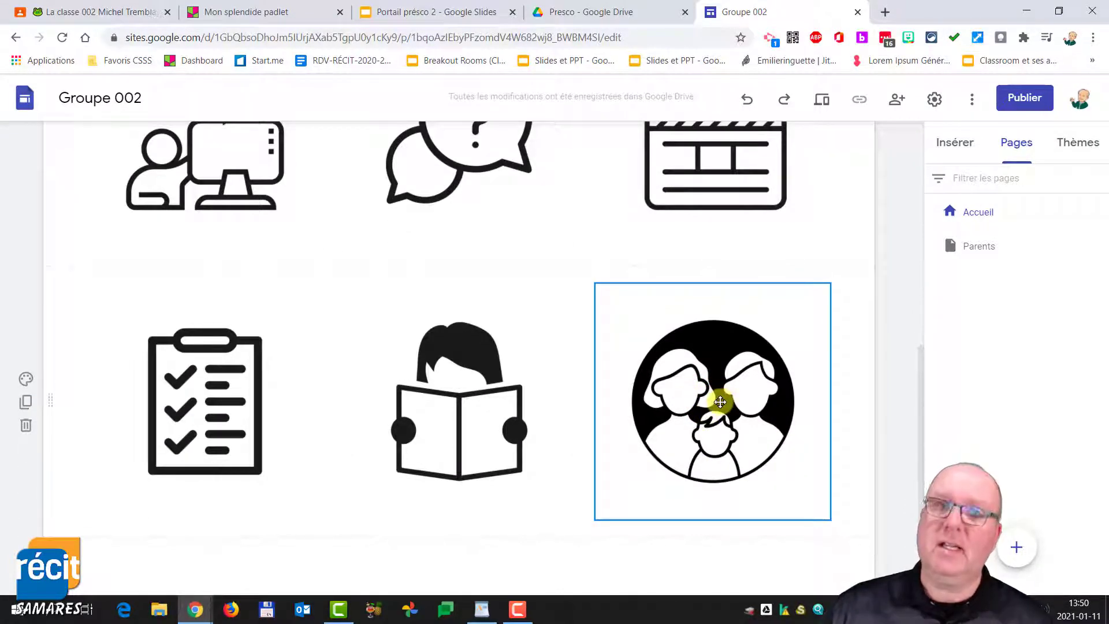
pyautogui.click(724, 396)
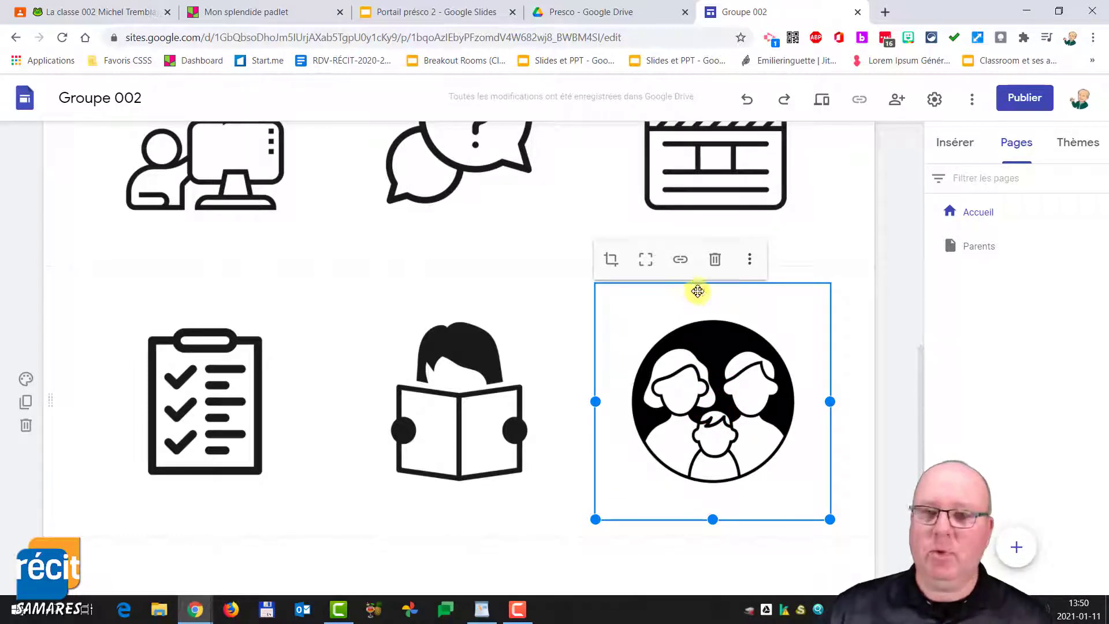
pyautogui.click(682, 260)
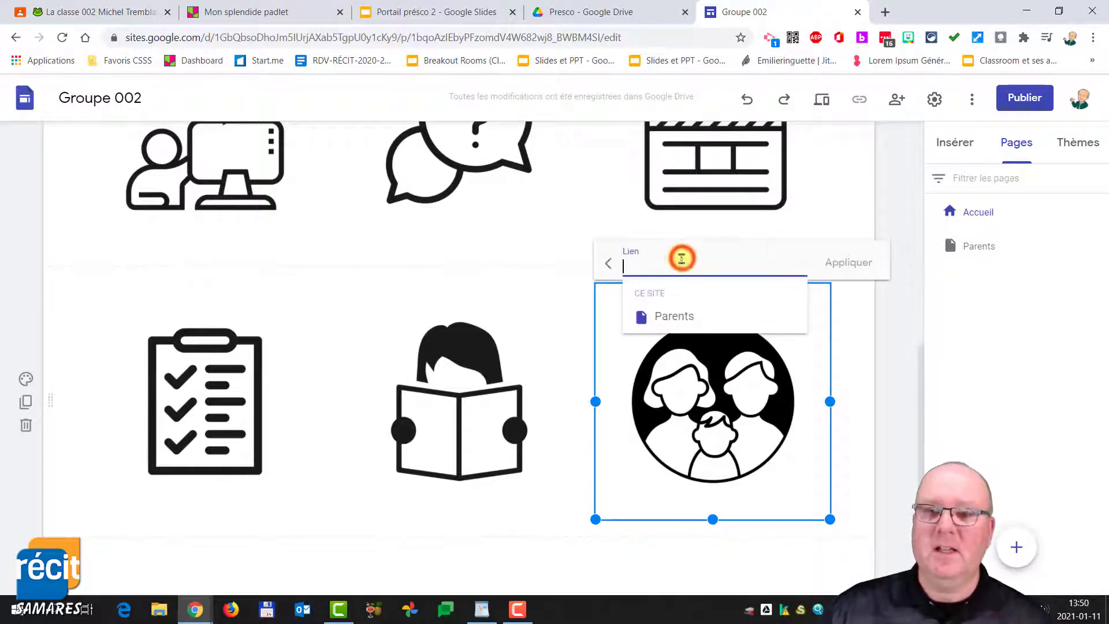
pyautogui.click(677, 310)
pyautogui.click(847, 263)
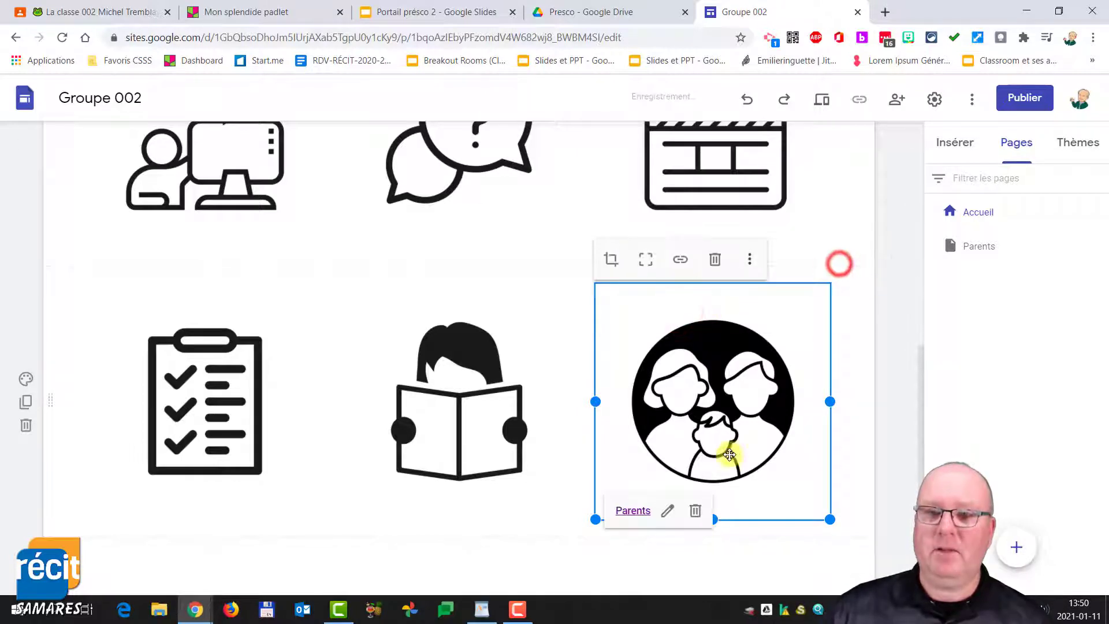
# Select the videoconference image on the Accueil page and copy the Meet link from the La classe 002 page in Google Classroom
pyautogui.scroll(7, 712, 445)
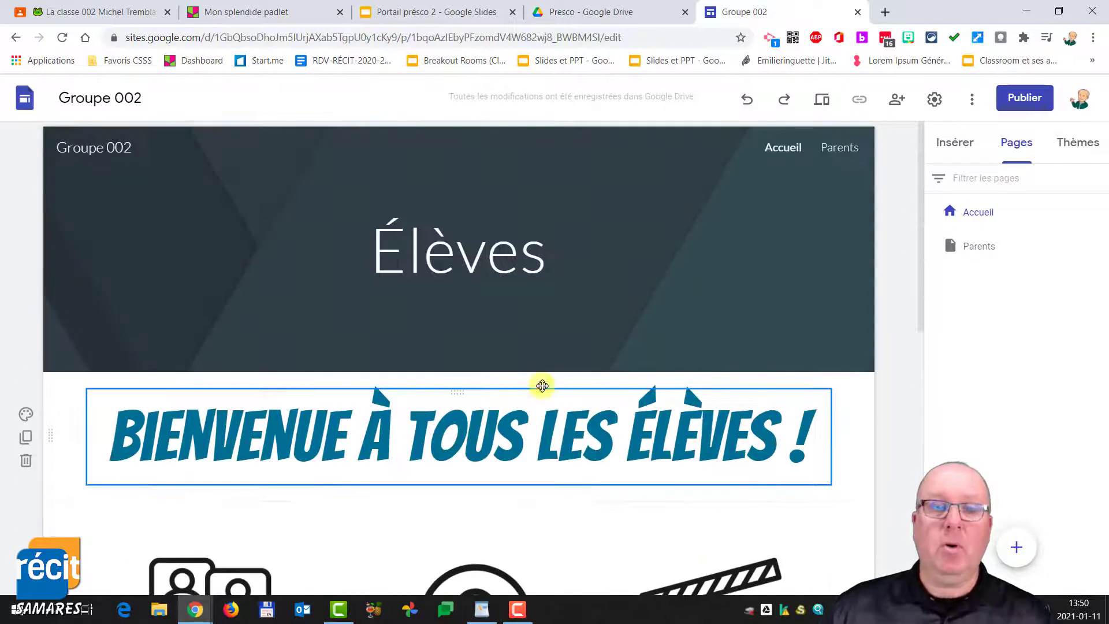
pyautogui.scroll(-3, 492, 377)
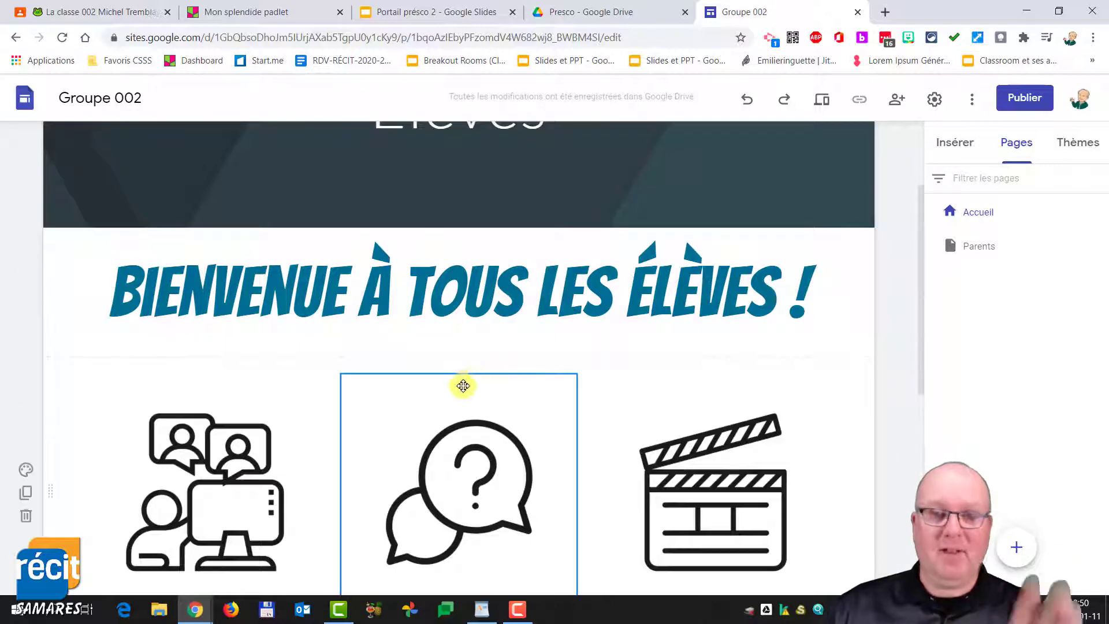
pyautogui.scroll(-4, 461, 386)
pyautogui.click(217, 300)
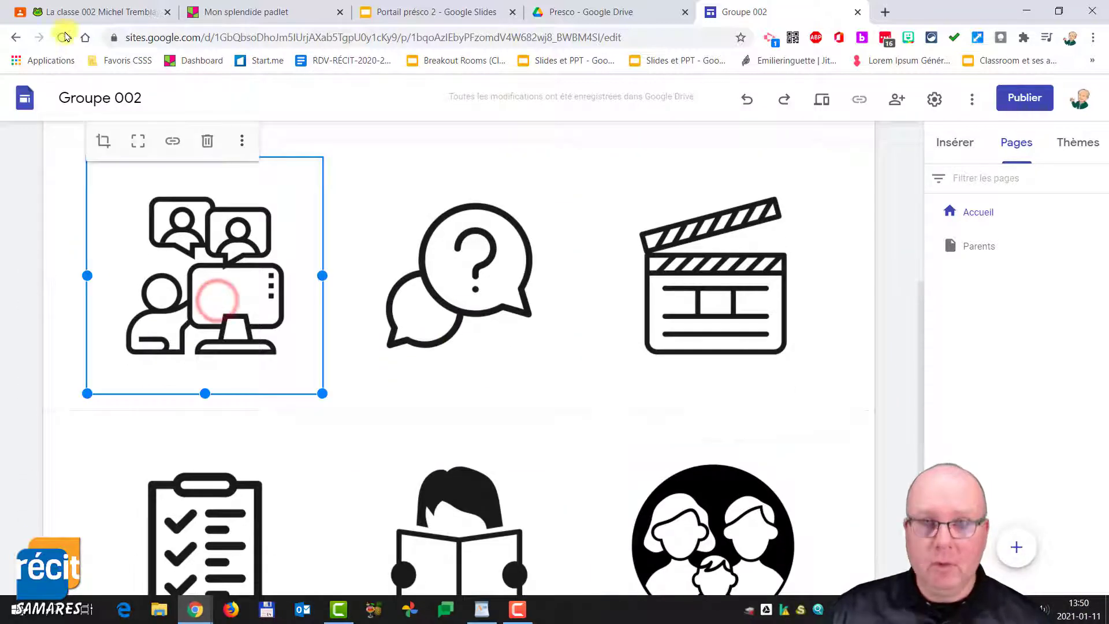
pyautogui.click(72, 11)
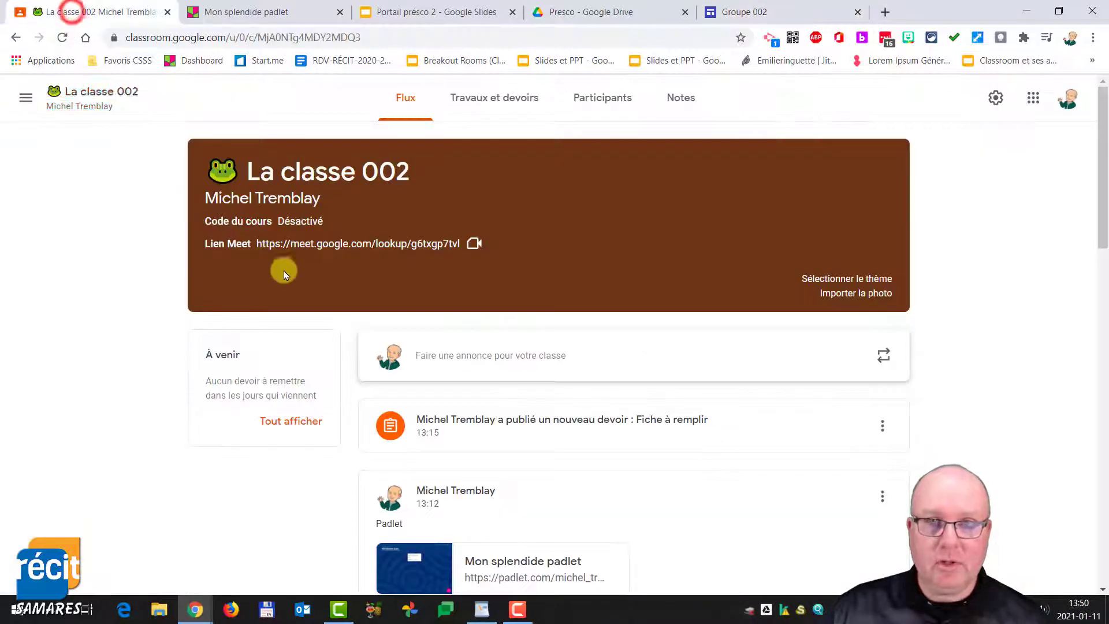
pyautogui.rightClick(319, 245)
pyautogui.click(390, 351)
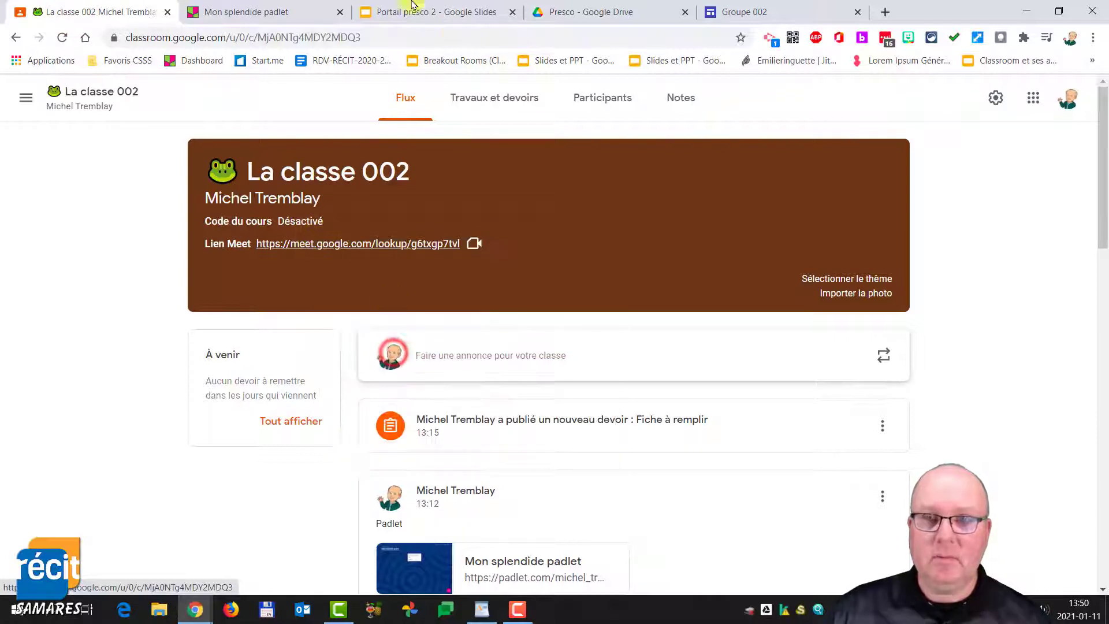
# Return to the Groupe 002 site and apply the copied Meet link to the videoconference image
pyautogui.click(731, 13)
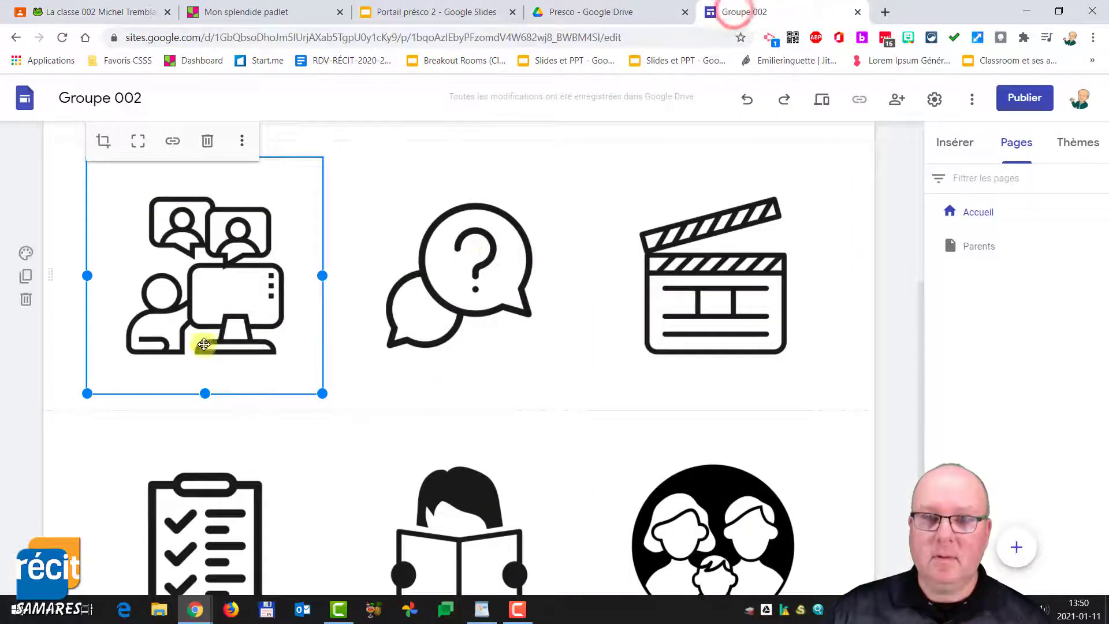
pyautogui.click(172, 140)
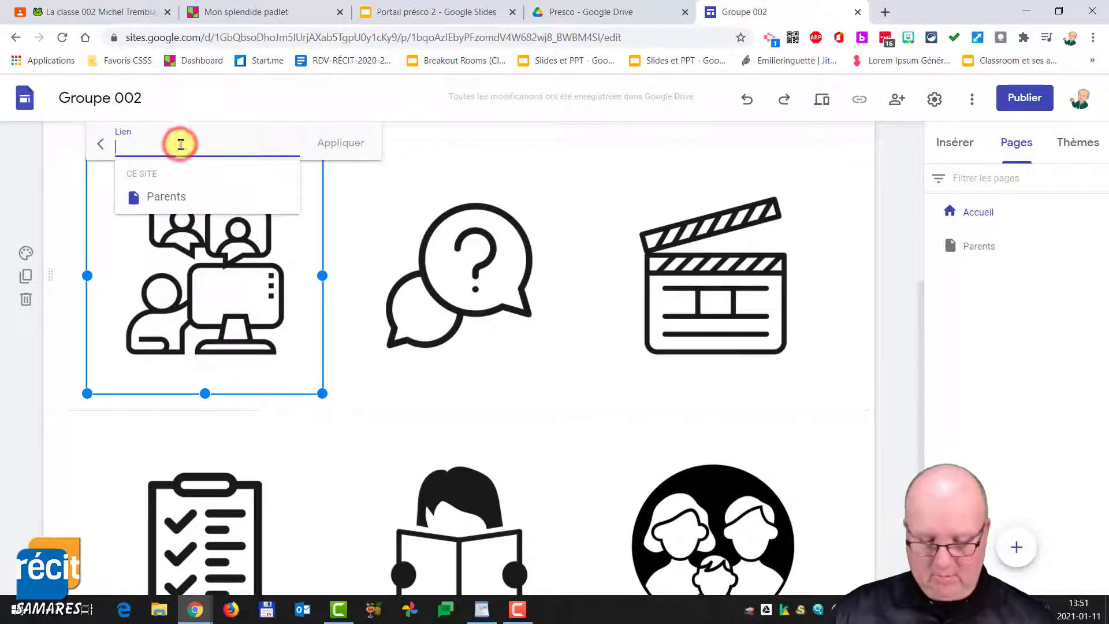
pyautogui.hotkey('ctrl', 'v')
pyautogui.click(328, 151)
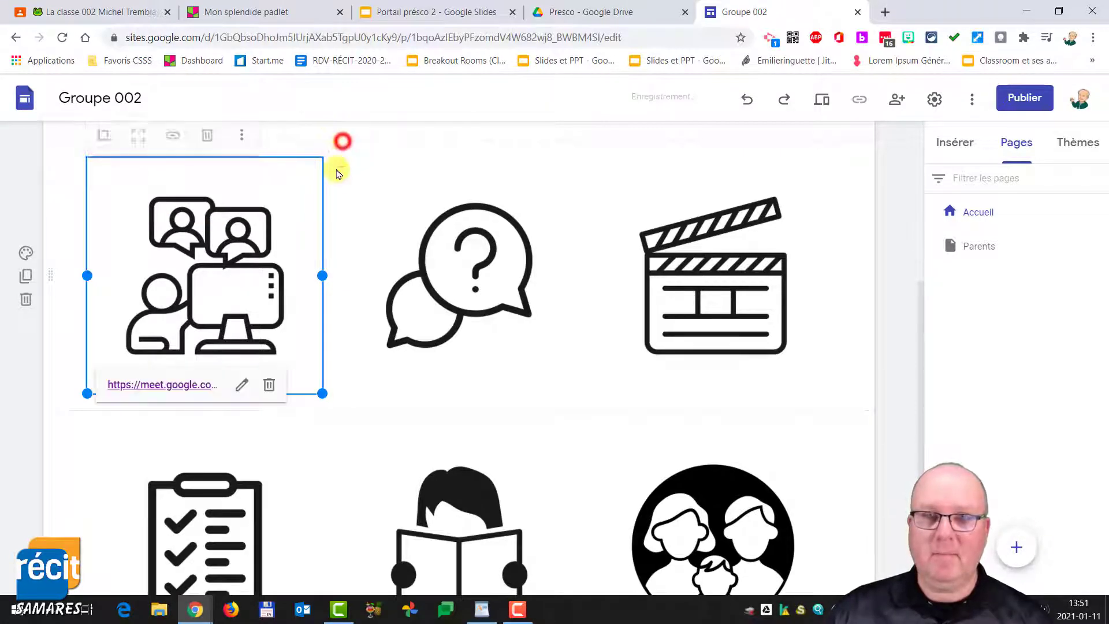
pyautogui.click(352, 398)
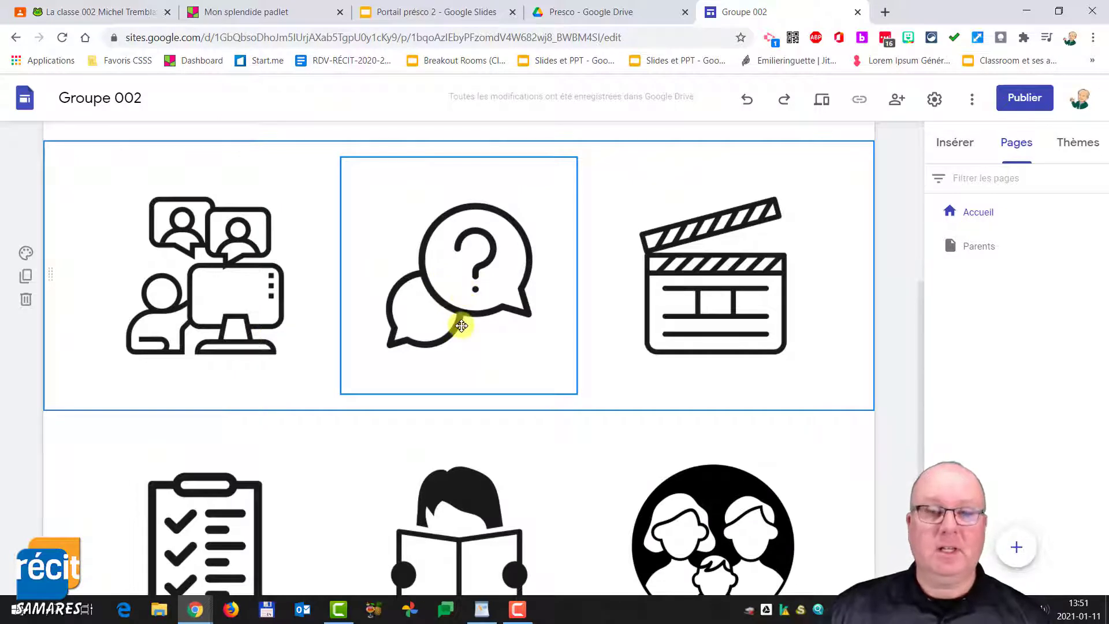
# Open the bookmarked Apprendre de la maison site in a new browser tab and copy its address
pyautogui.click(882, 12)
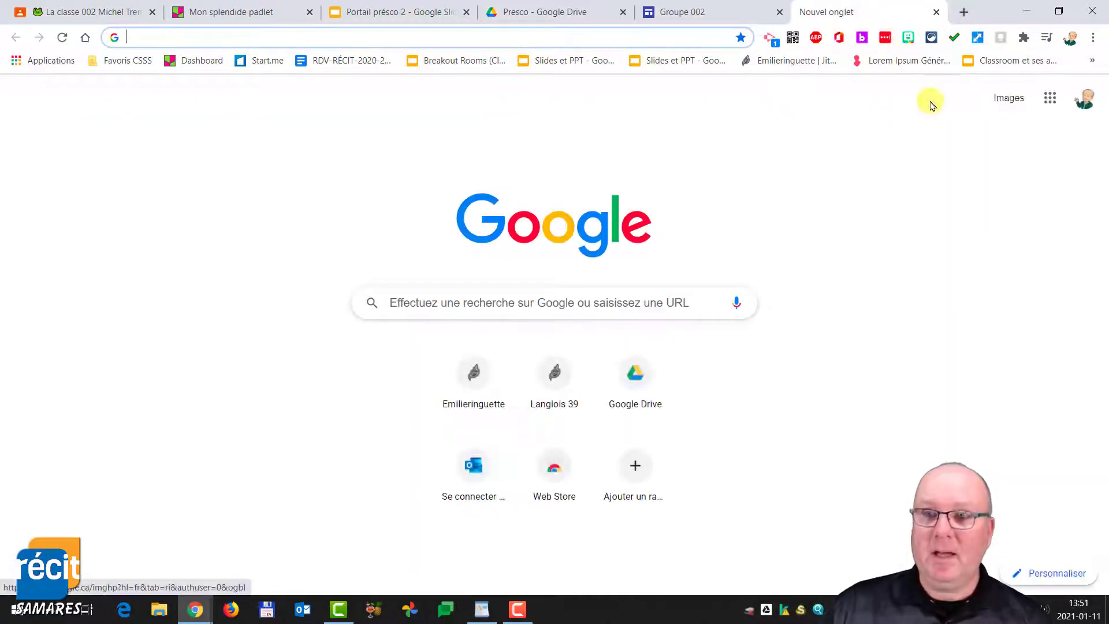
pyautogui.click(1092, 60)
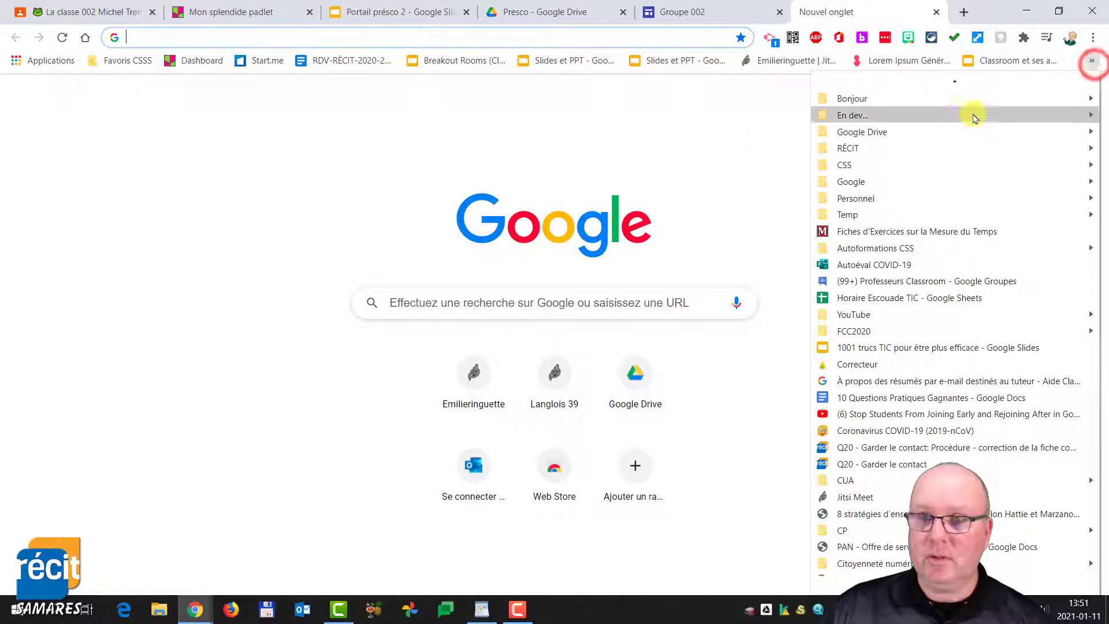
pyautogui.moveTo(943, 107)
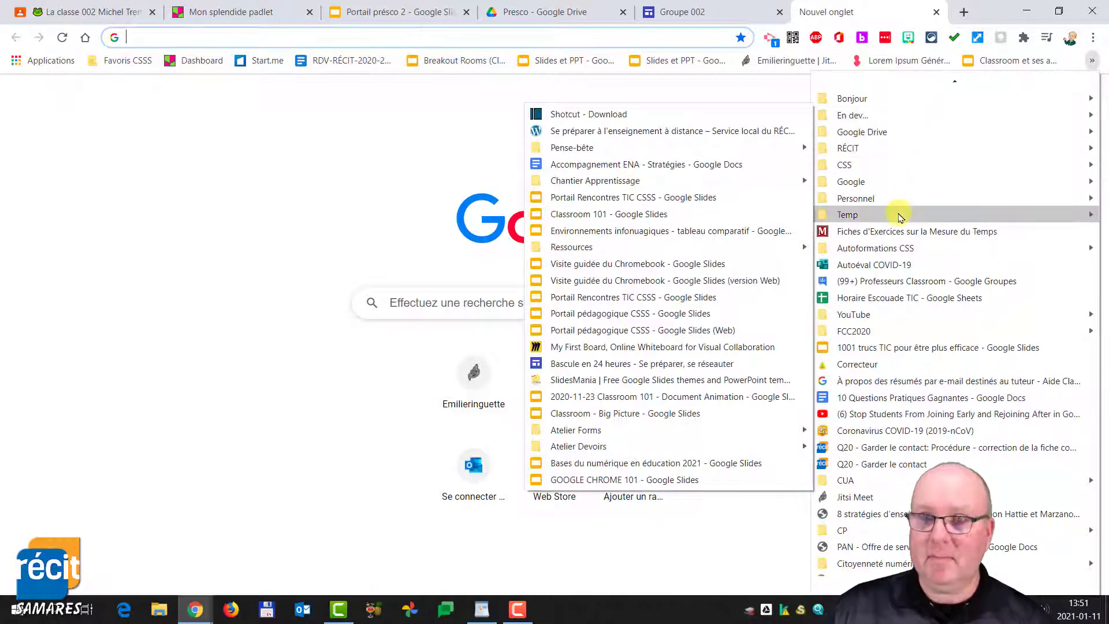
pyautogui.moveTo(847, 214)
pyautogui.click(687, 88)
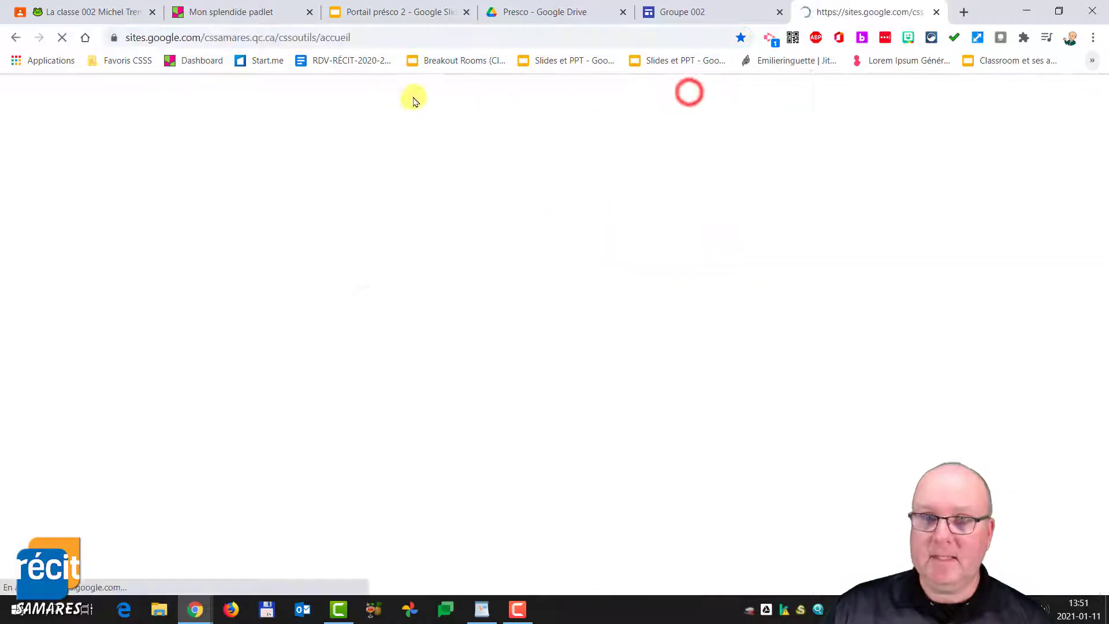
pyautogui.click(385, 41)
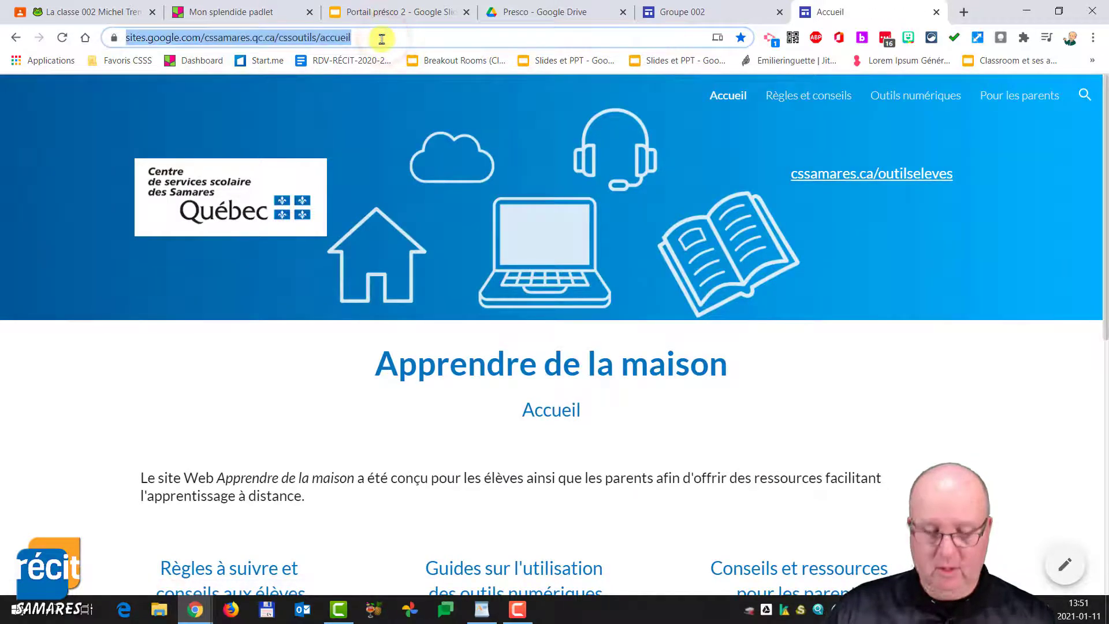
pyautogui.click(674, 12)
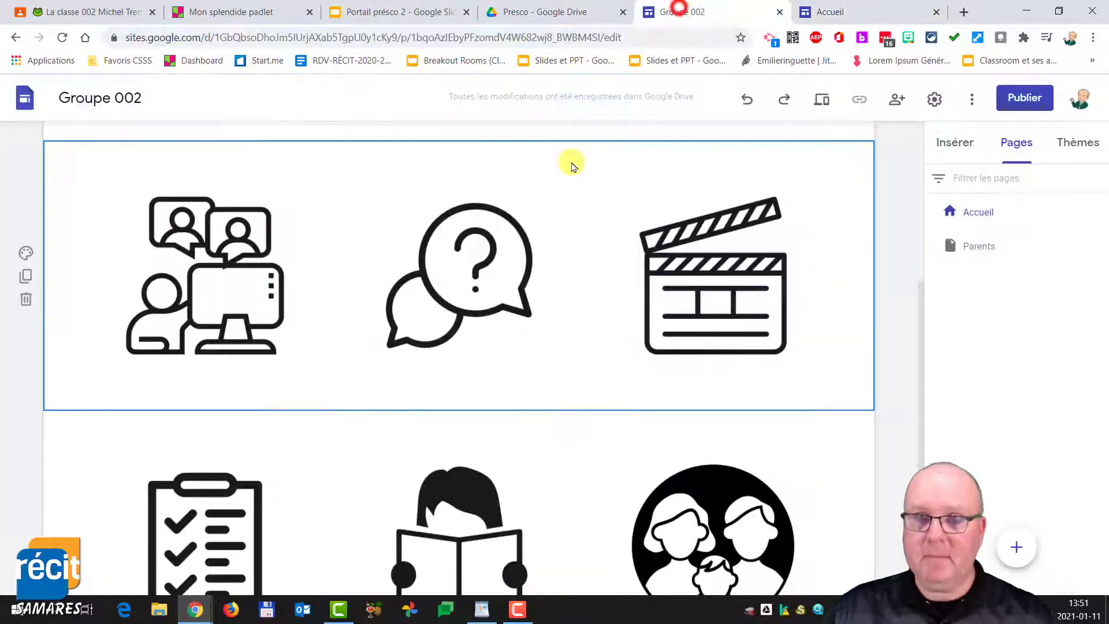
pyautogui.click(485, 257)
pyautogui.click(426, 140)
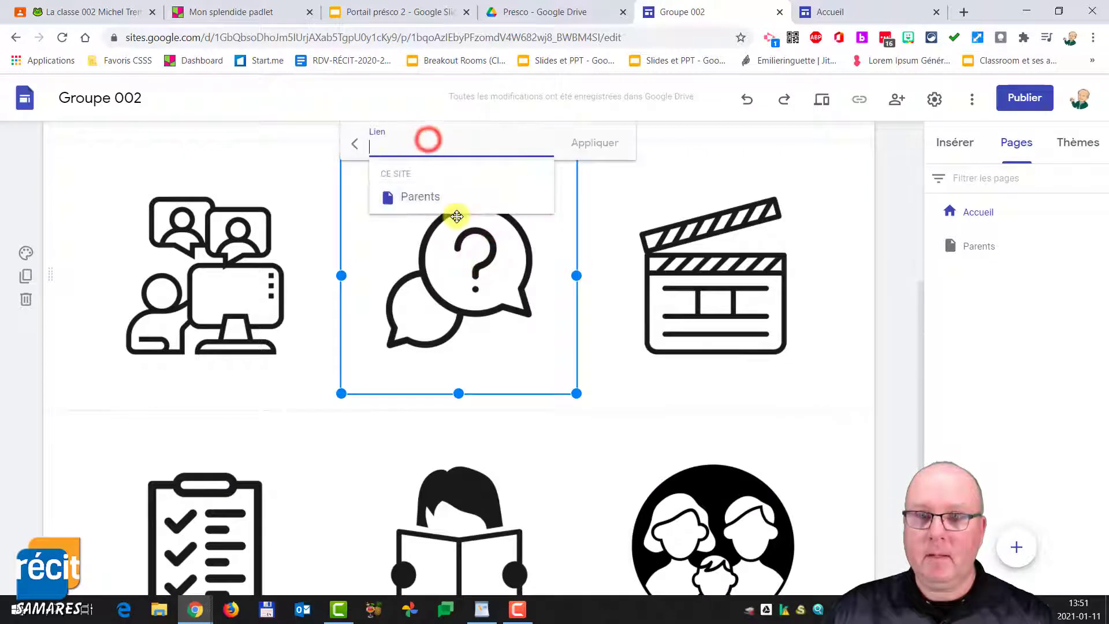
pyautogui.write('https://sites.google.com/csamares.qc.ca/caseuilla/accueil')
pyautogui.click(596, 143)
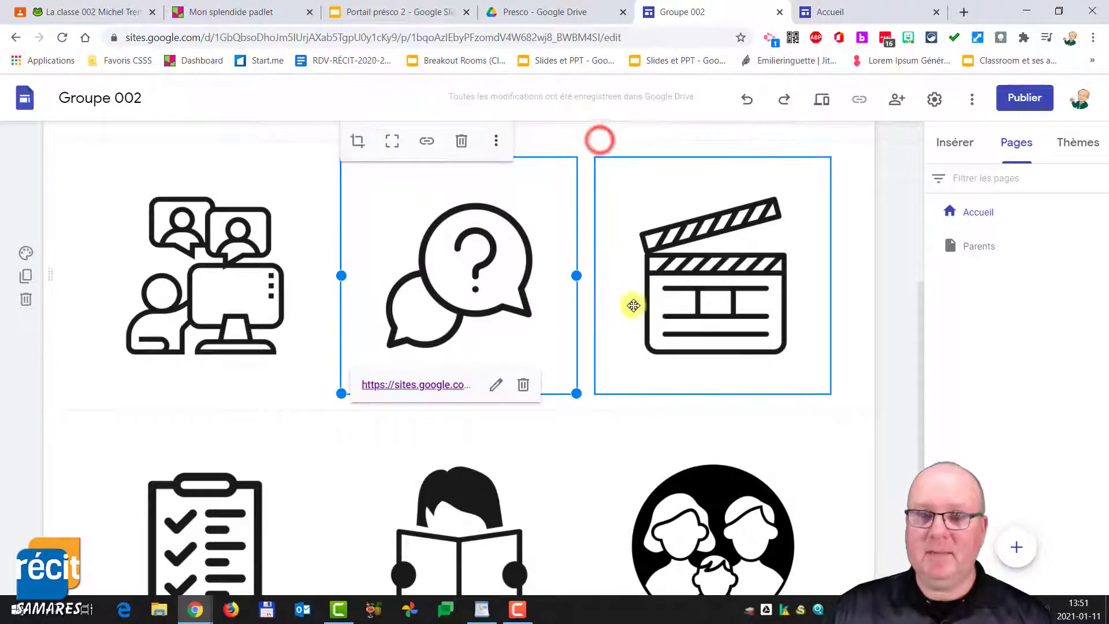
# Select the checklist clipboard image on the Accueil page and copy the sharing link of Mon splendide padlet in Padlet
pyautogui.click(688, 300)
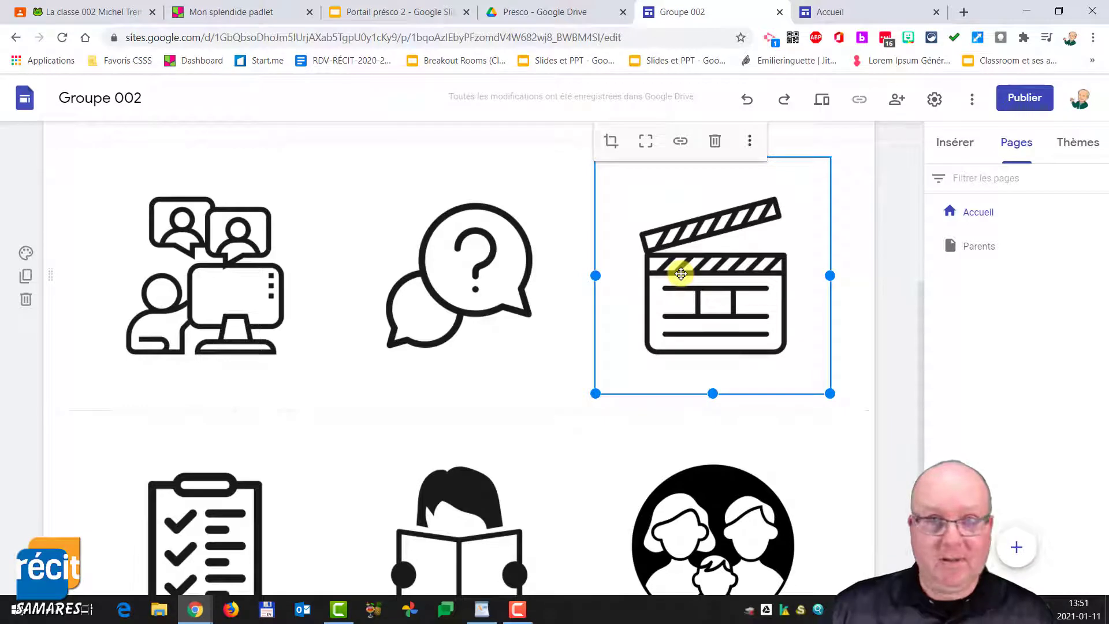
pyautogui.scroll(-3, 219, 425)
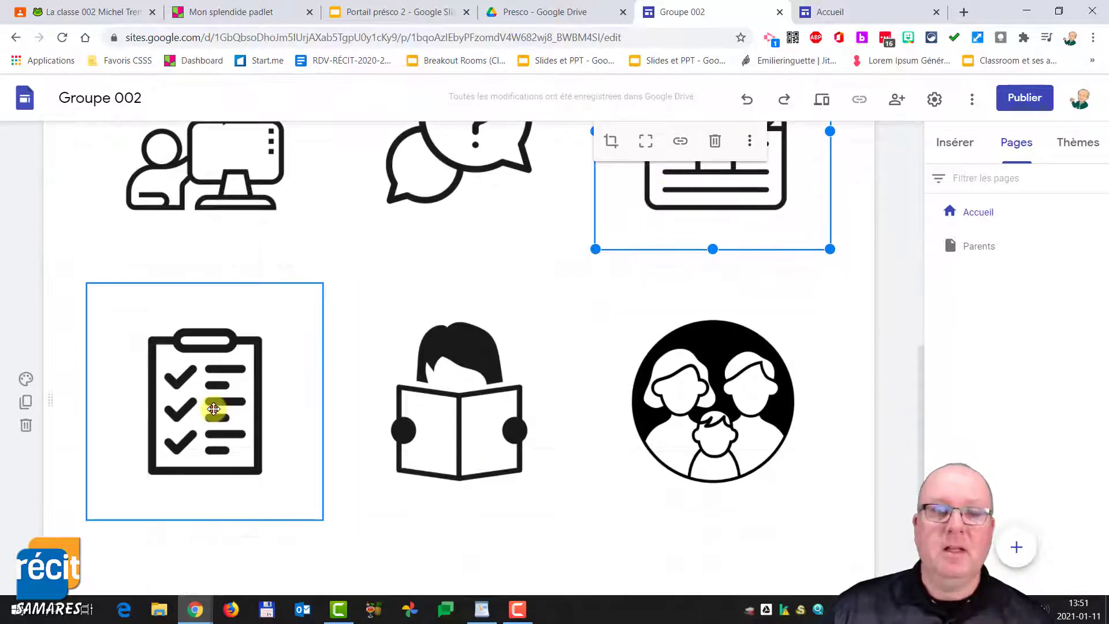
pyautogui.click(214, 409)
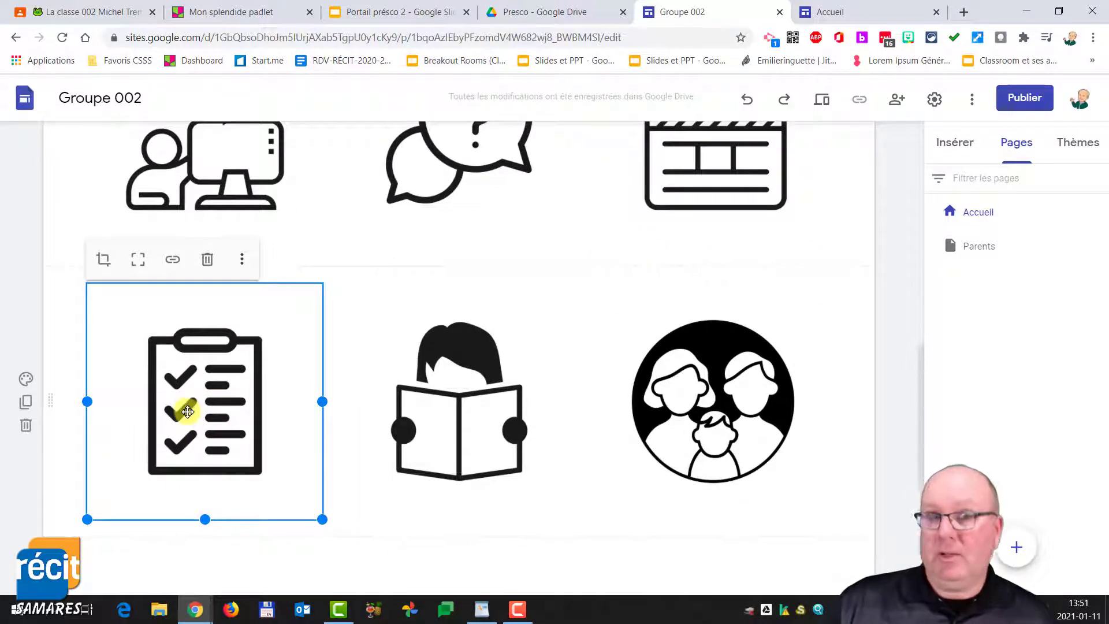
pyautogui.click(243, 11)
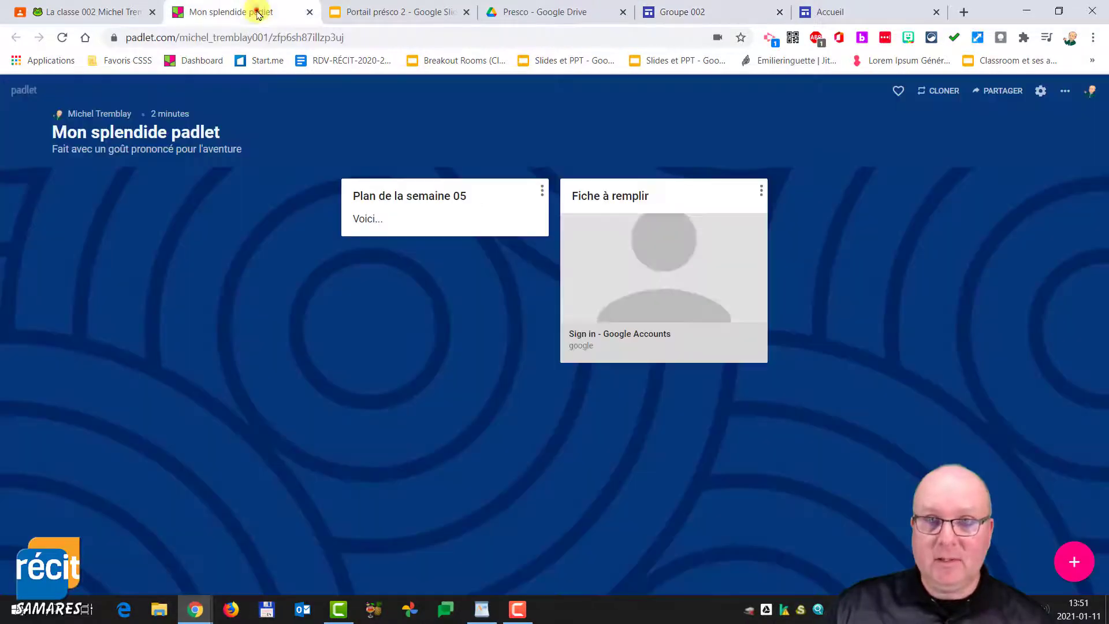
pyautogui.click(1001, 91)
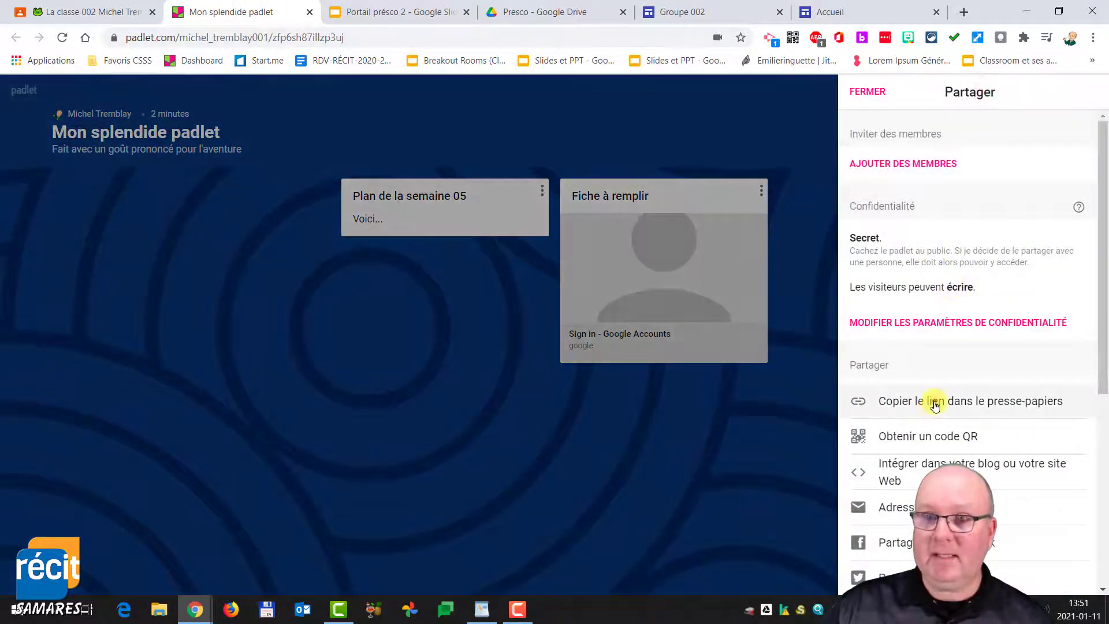
pyautogui.click(935, 404)
# Return to the Groupe 002 site and apply the copied Padlet link to the checklist clipboard image
pyautogui.click(723, 12)
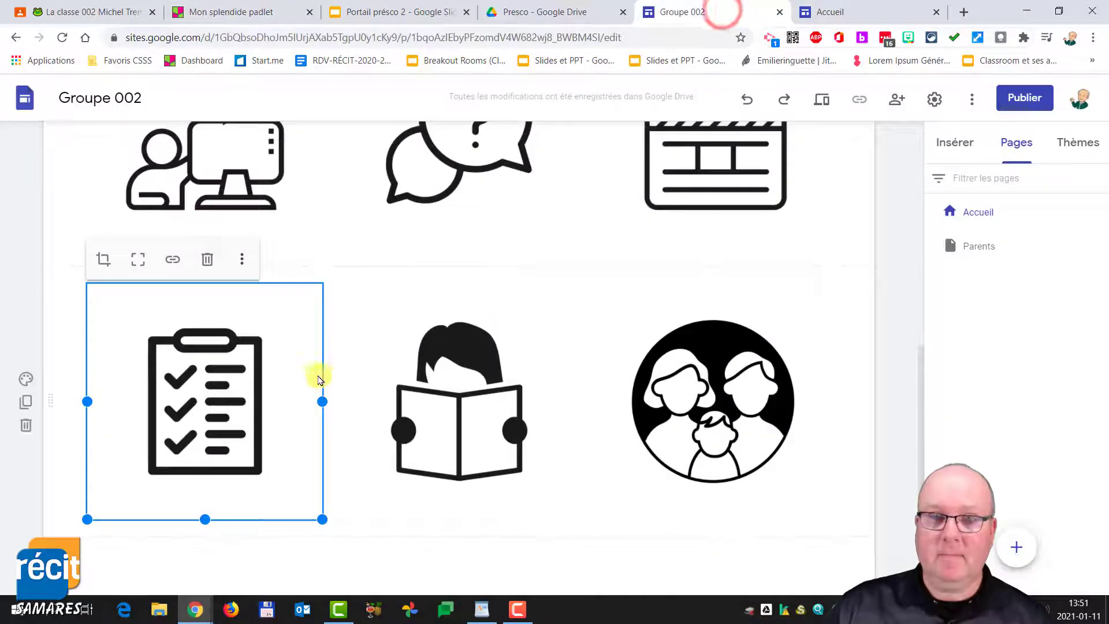
pyautogui.click(170, 258)
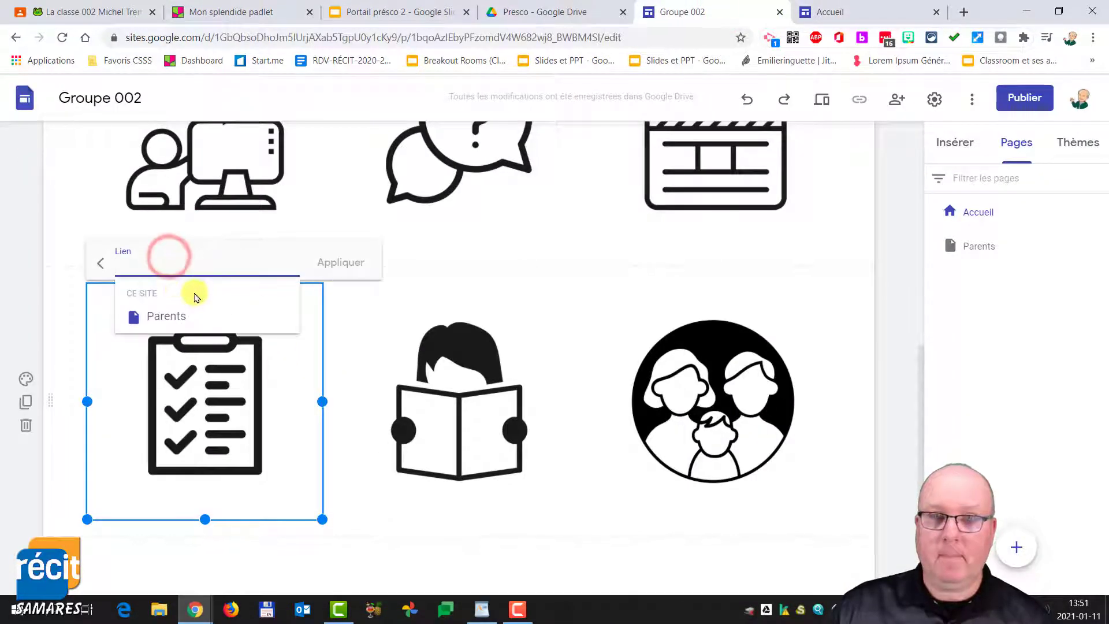
pyautogui.hotkey('ctrl', 'v')
pyautogui.click(332, 263)
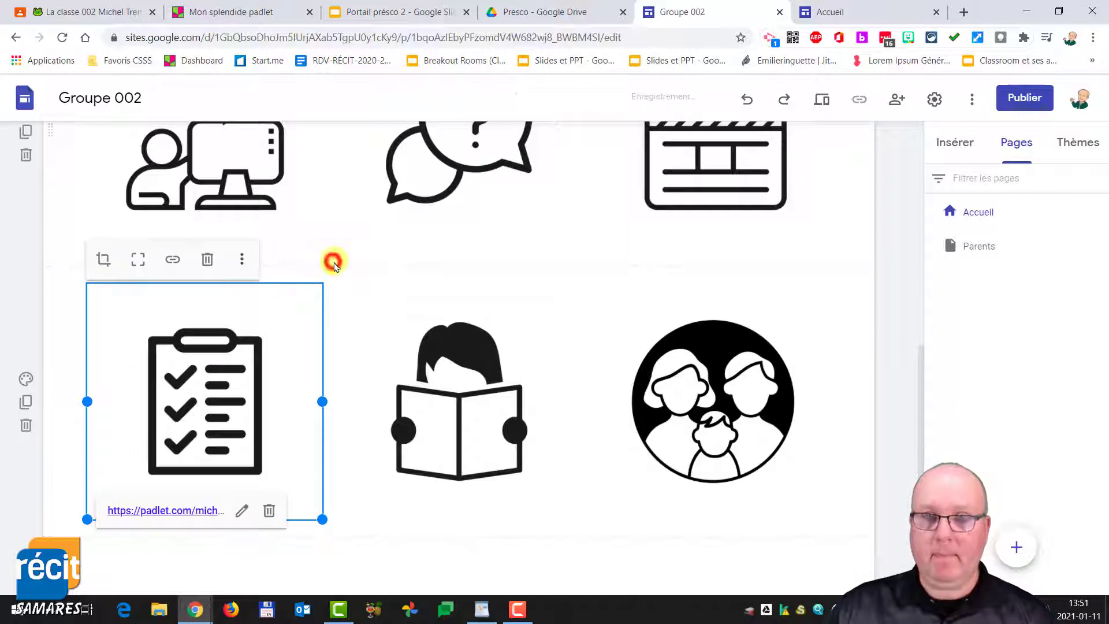
pyautogui.click(471, 393)
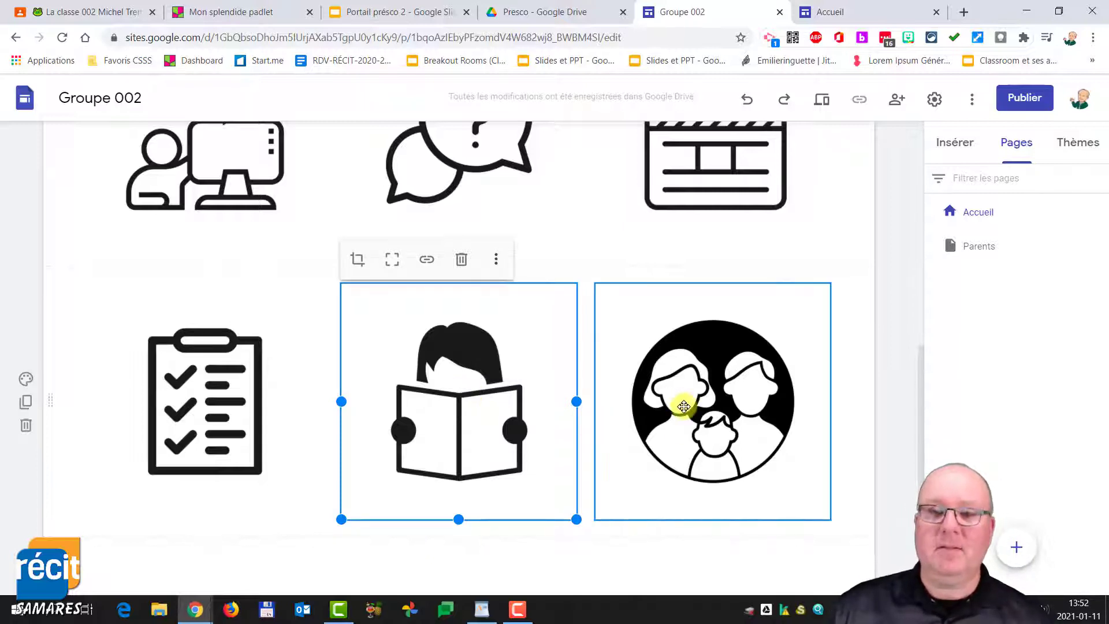
pyautogui.scroll(5, 700, 451)
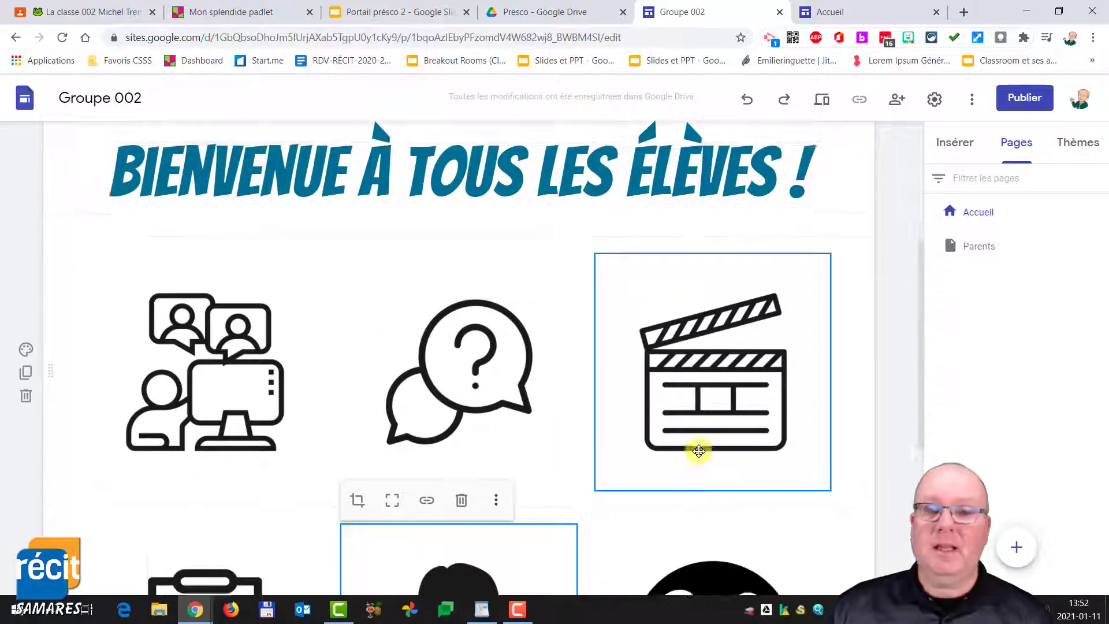
pyautogui.scroll(4, 701, 427)
pyautogui.scroll(-3, 707, 436)
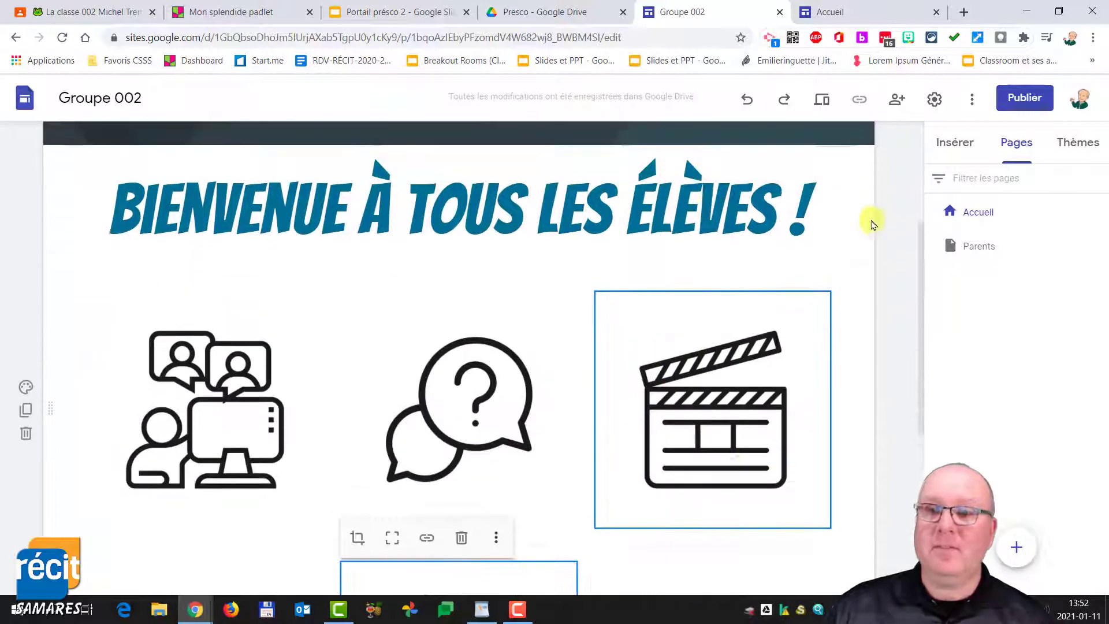
pyautogui.scroll(1, 873, 224)
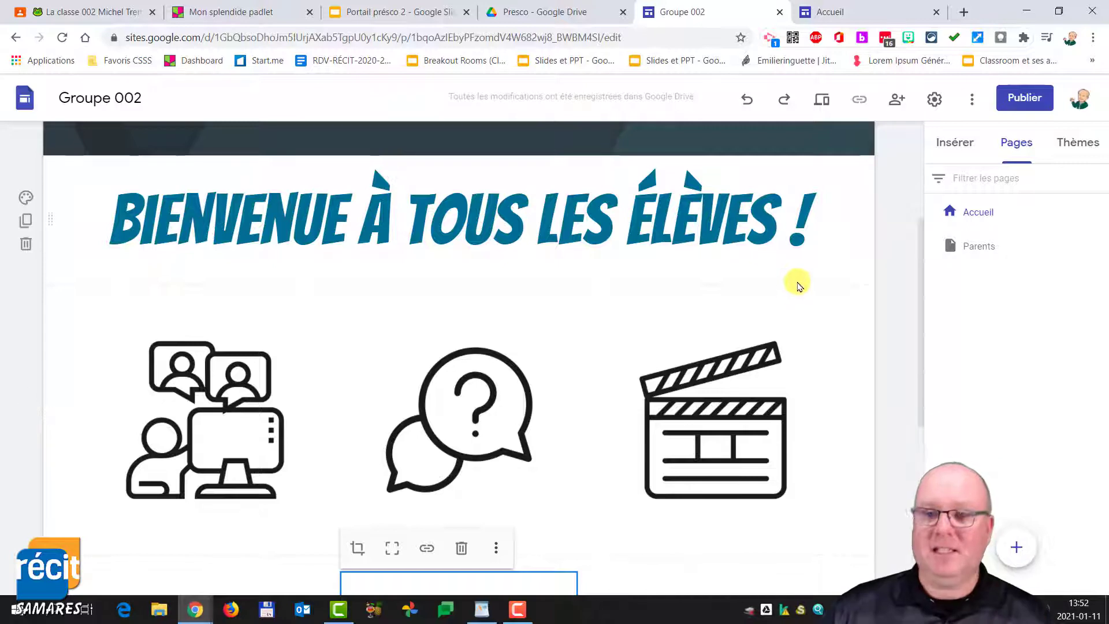
# Publish the Groupe 002 site with the web address groupe002
pyautogui.scroll(4, 794, 287)
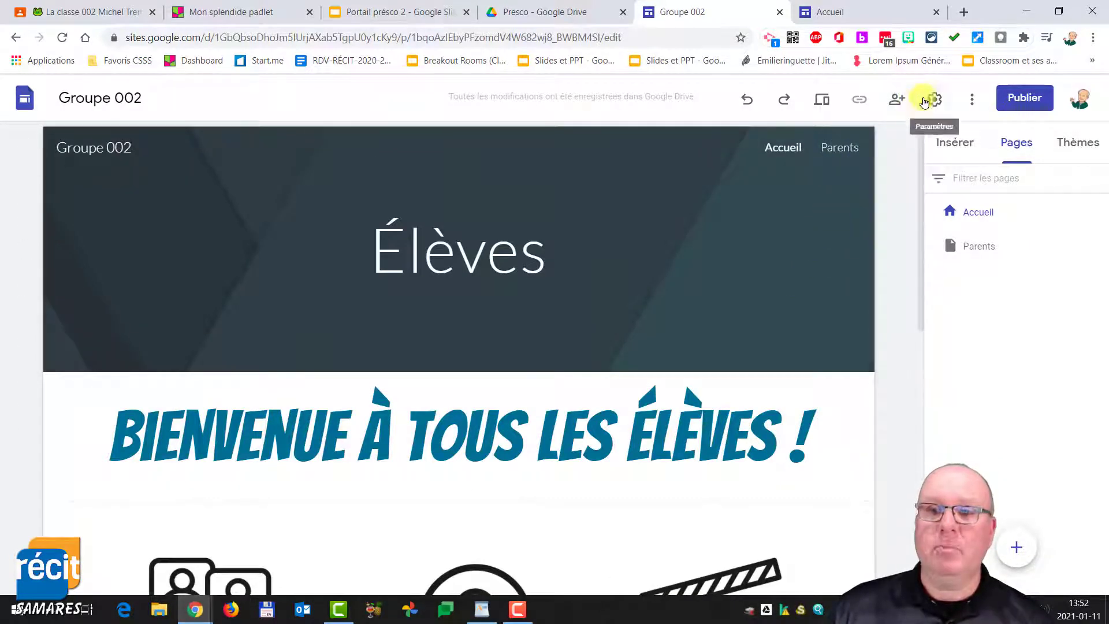
pyautogui.click(1026, 100)
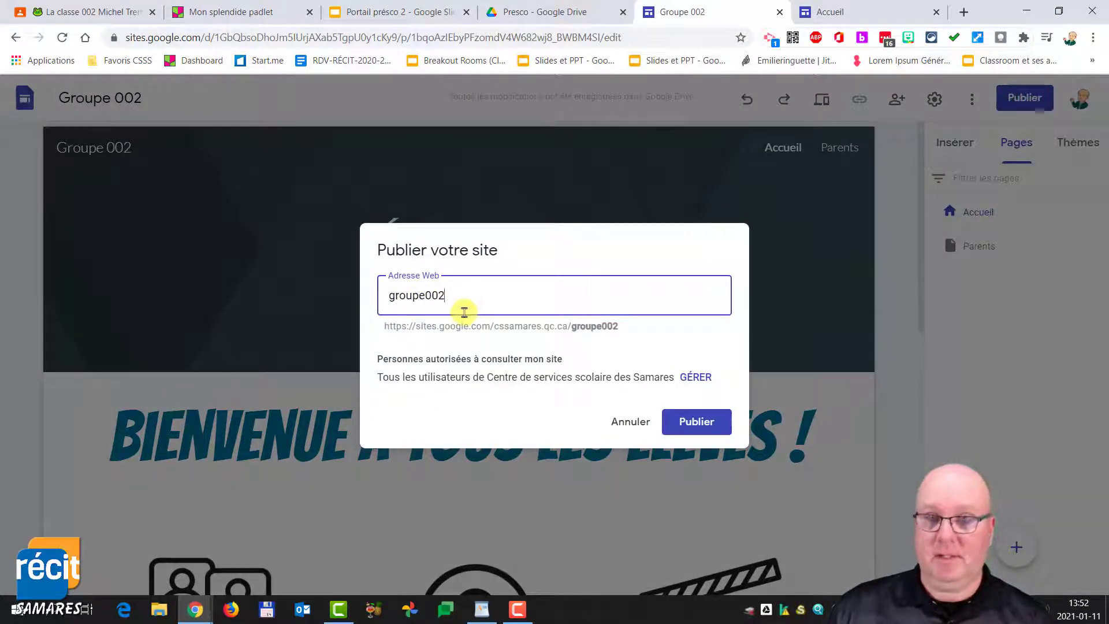
pyautogui.click(685, 420)
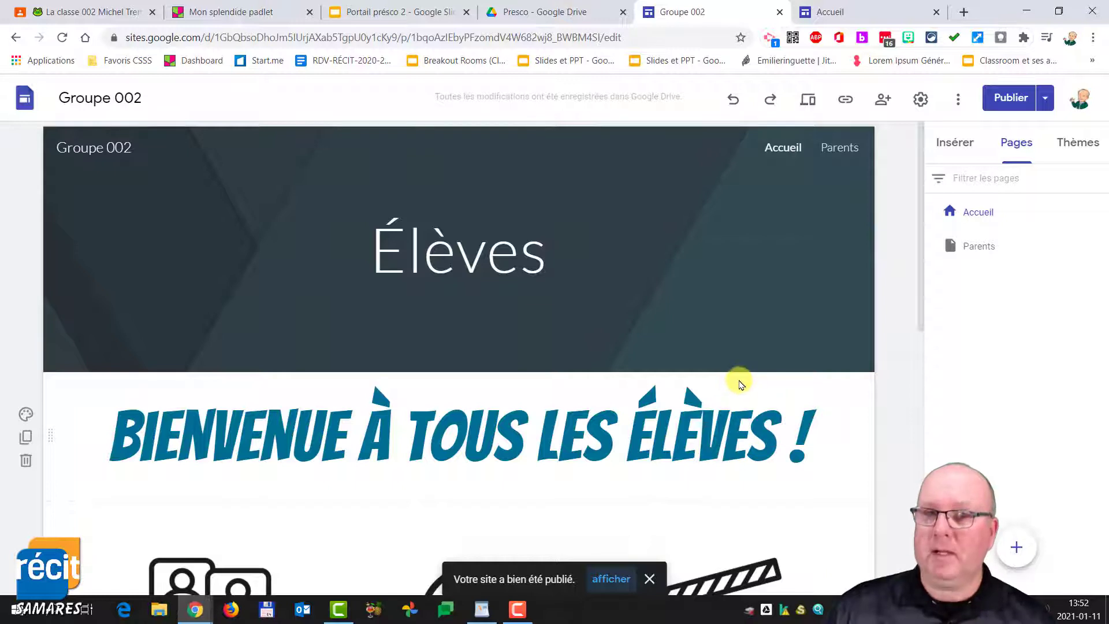
# Change the sharing access of the published site to Public, leaving the draft limited
pyautogui.click(918, 102)
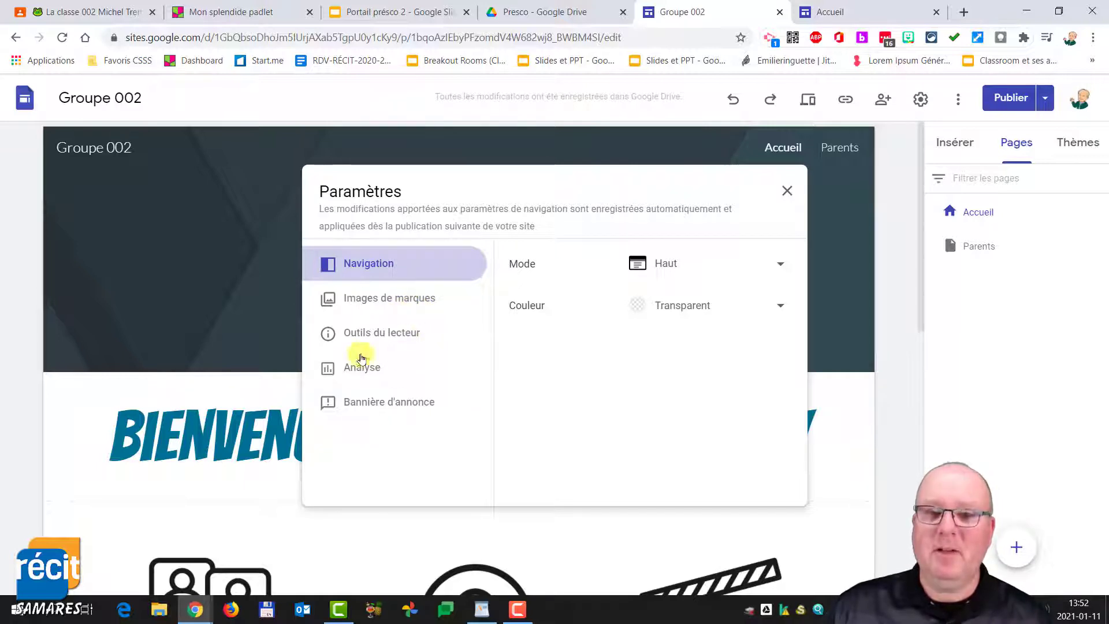
pyautogui.click(787, 190)
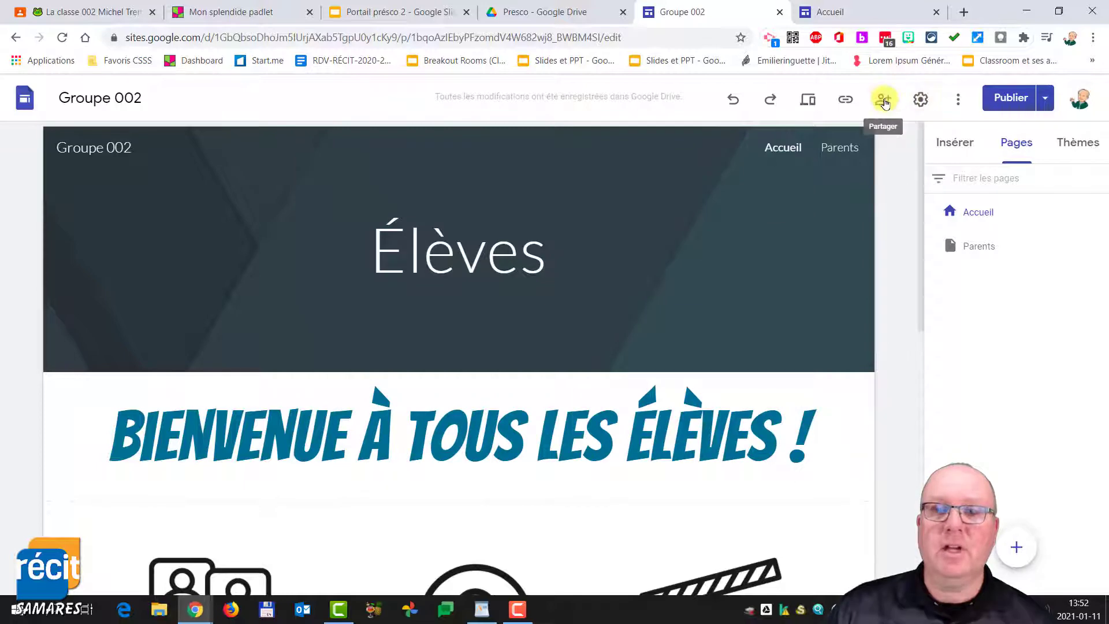
pyautogui.click(884, 101)
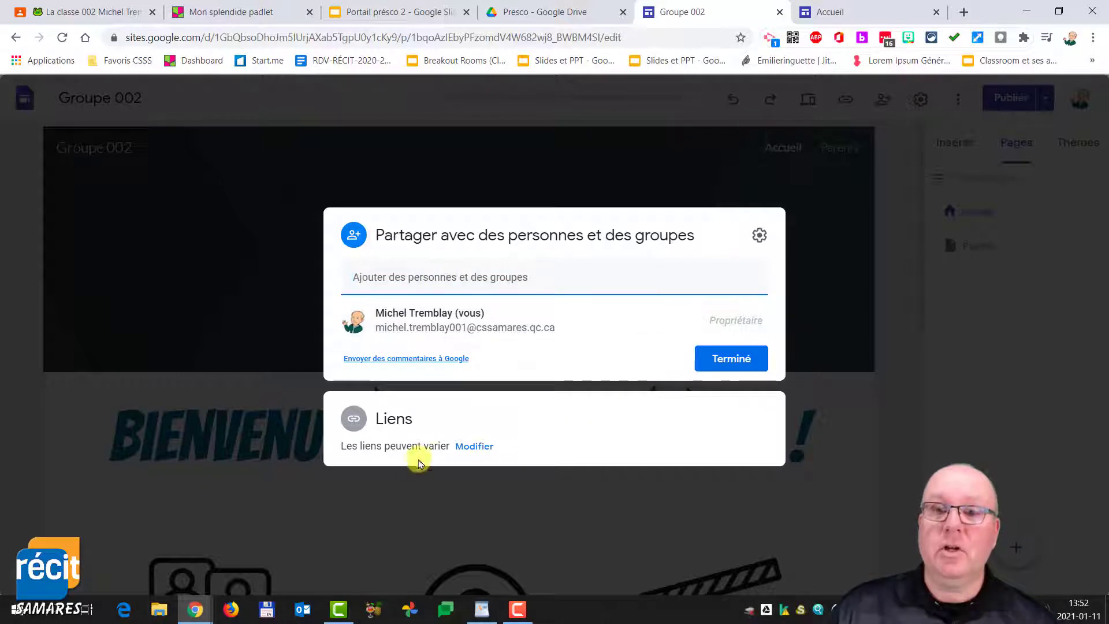
pyautogui.click(472, 449)
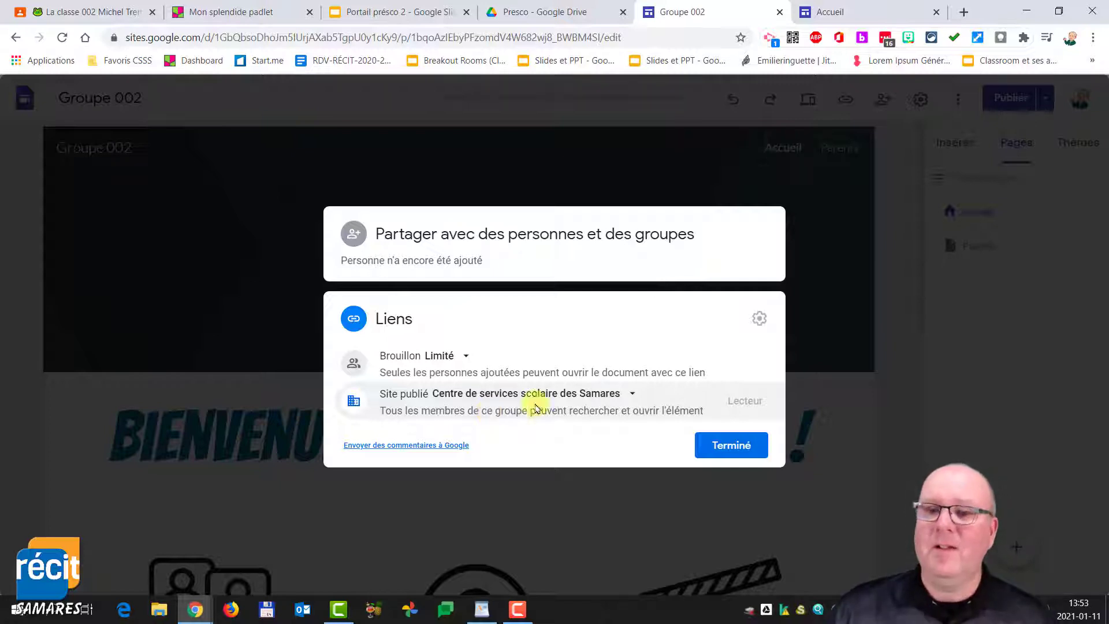
pyautogui.click(632, 395)
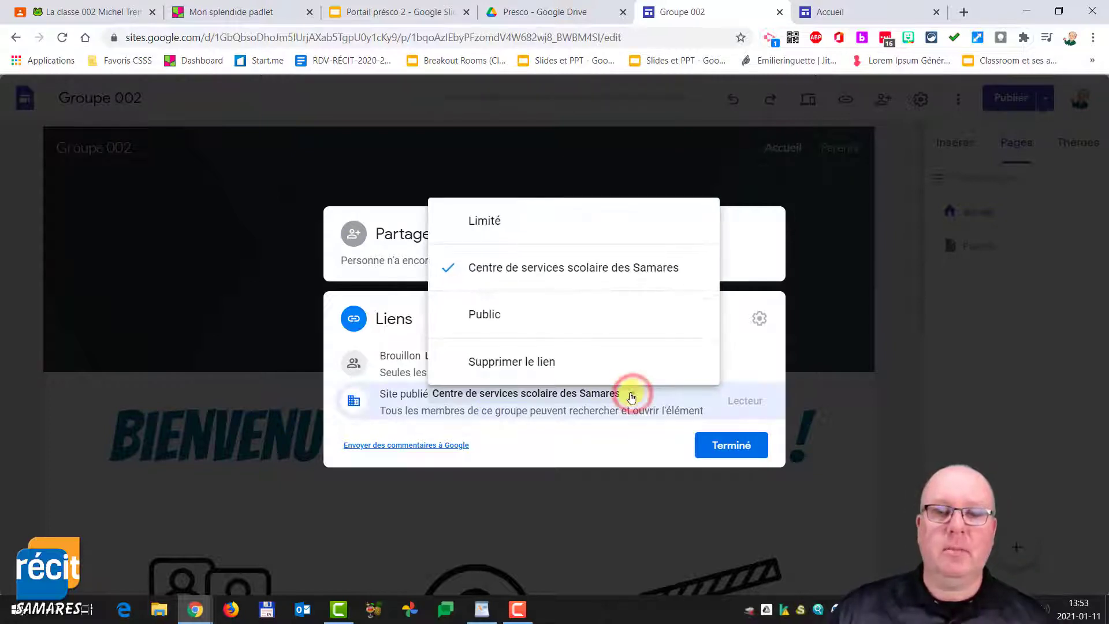
pyautogui.click(494, 317)
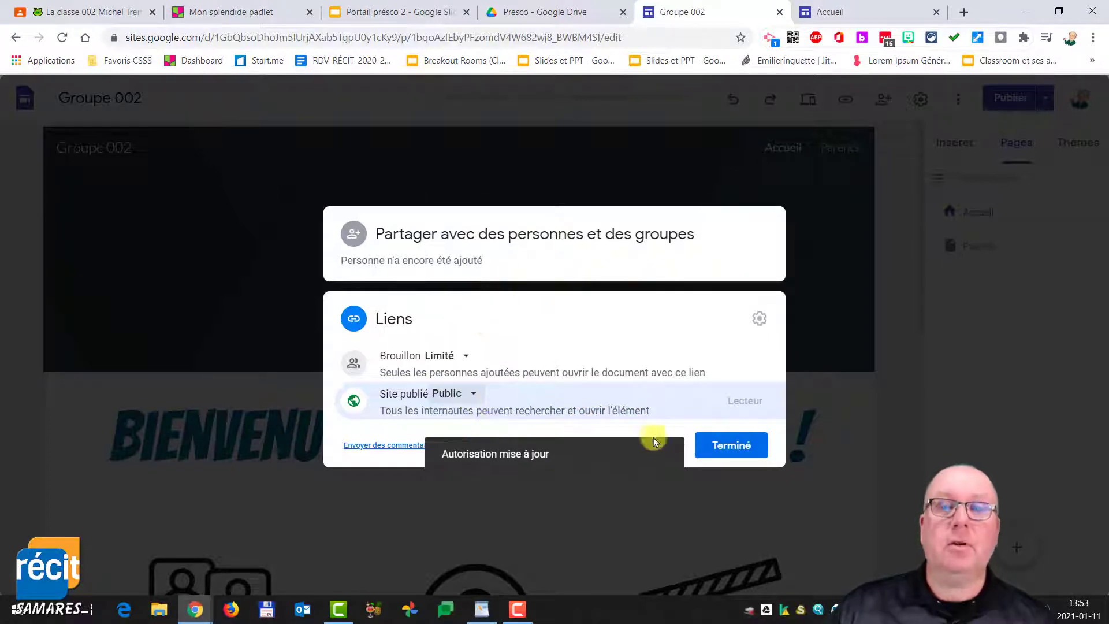
pyautogui.click(725, 445)
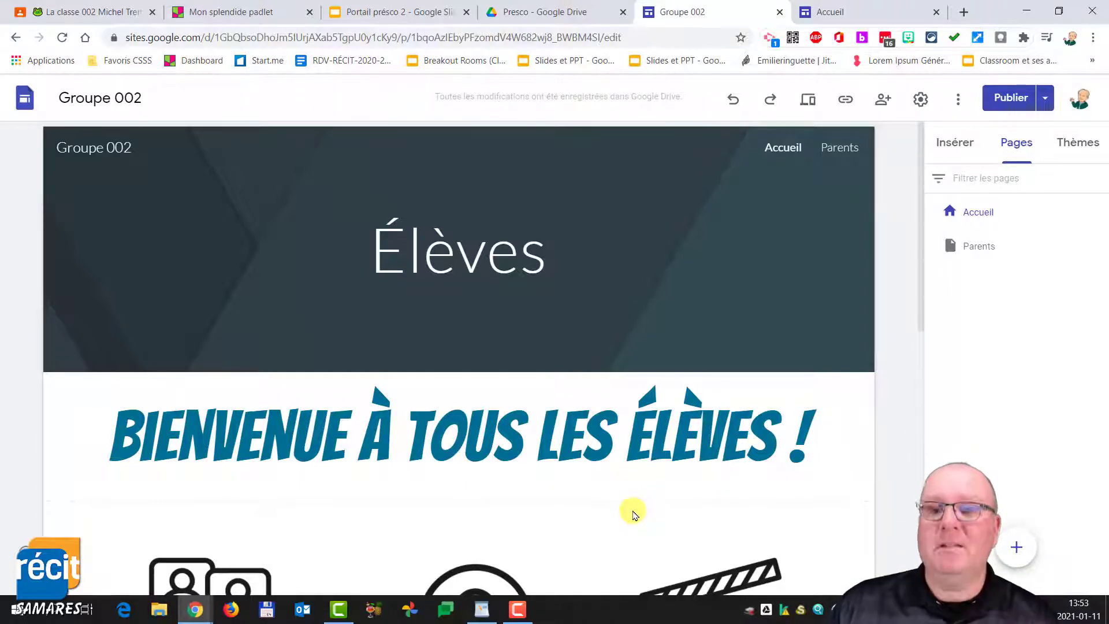
# In the publication settings, request that public search engines not display the site, save, and check for unpublished modifications
pyautogui.scroll(-4, 633, 513)
pyautogui.scroll(-3, 624, 521)
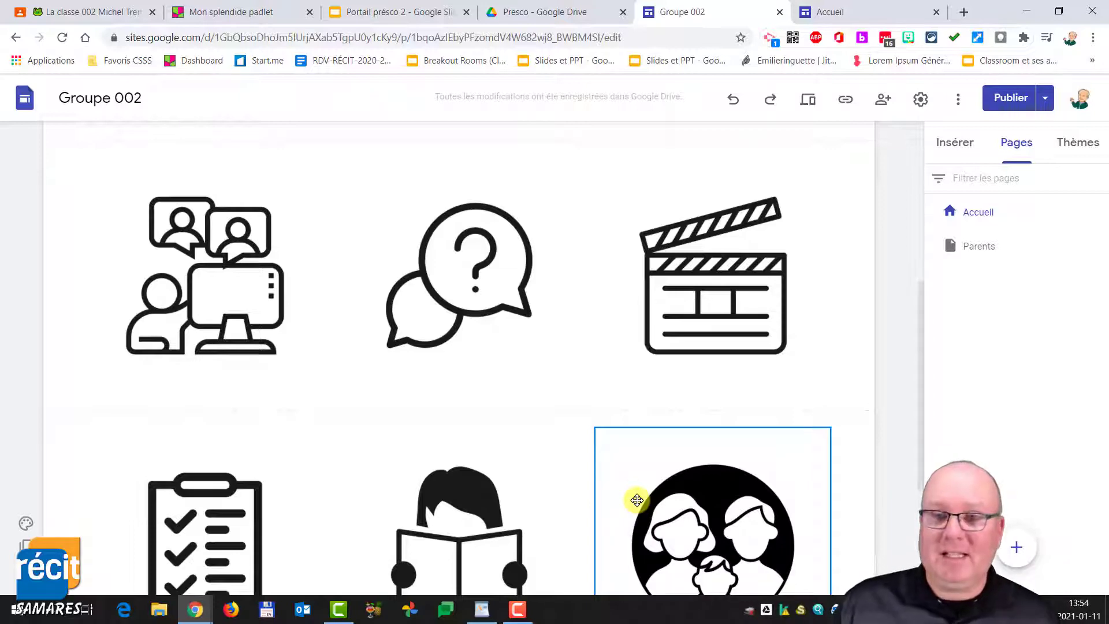
pyautogui.scroll(5, 553, 384)
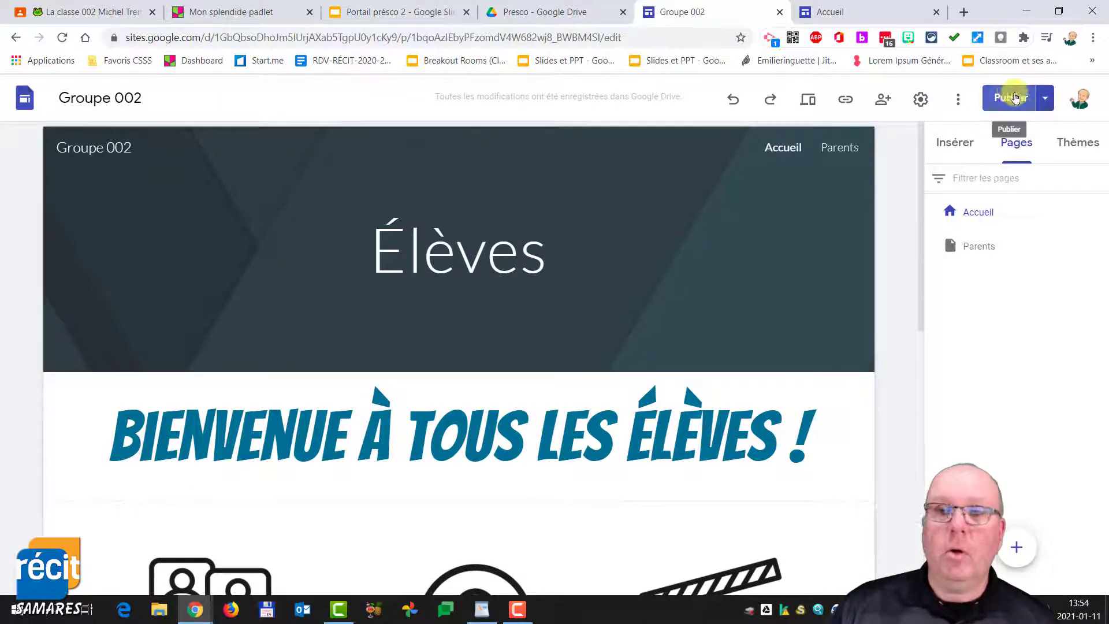
pyautogui.click(1043, 99)
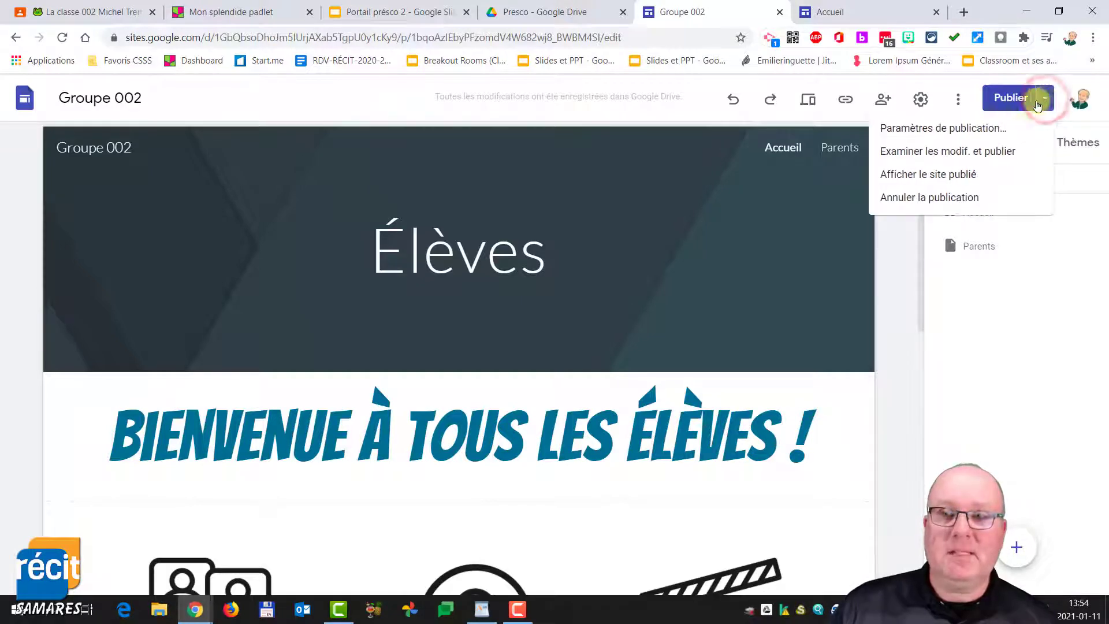
pyautogui.click(977, 130)
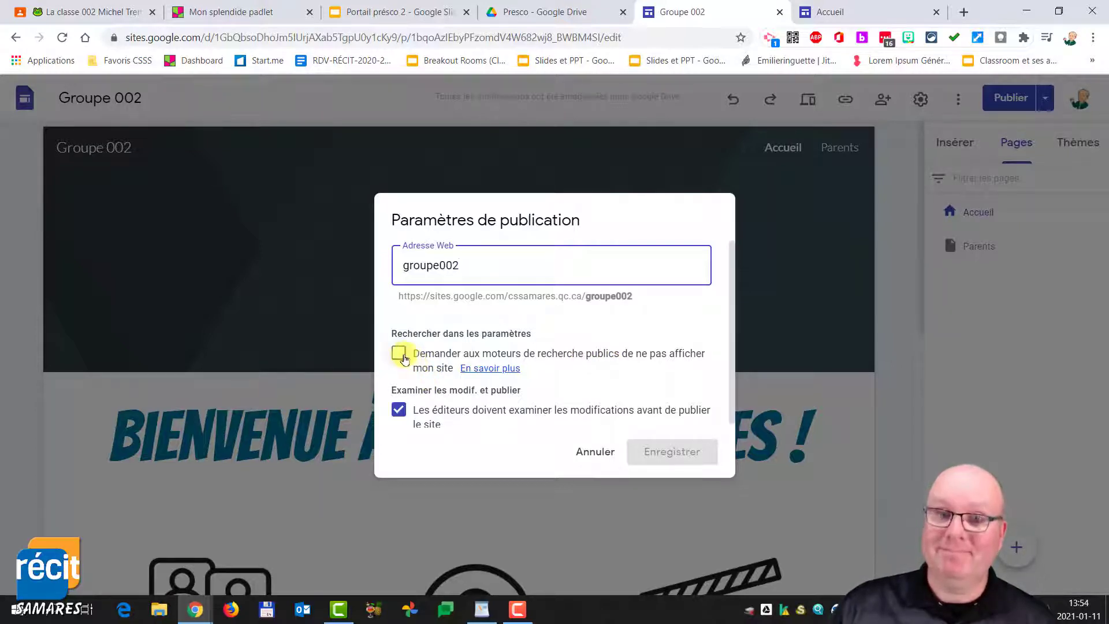
pyautogui.click(401, 354)
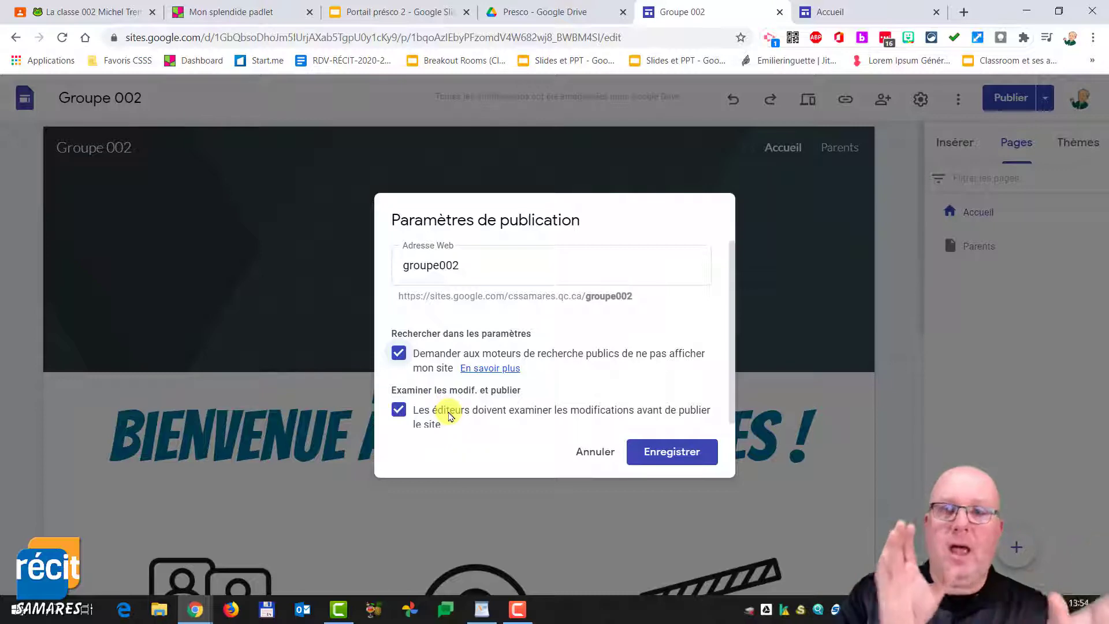
pyautogui.click(665, 451)
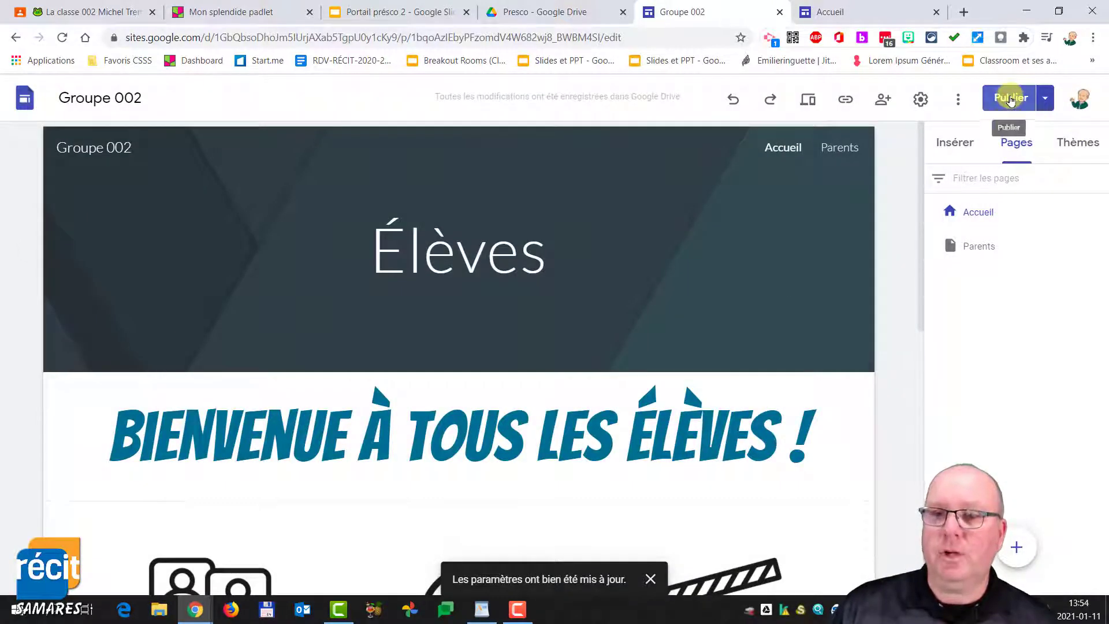
pyautogui.click(1011, 99)
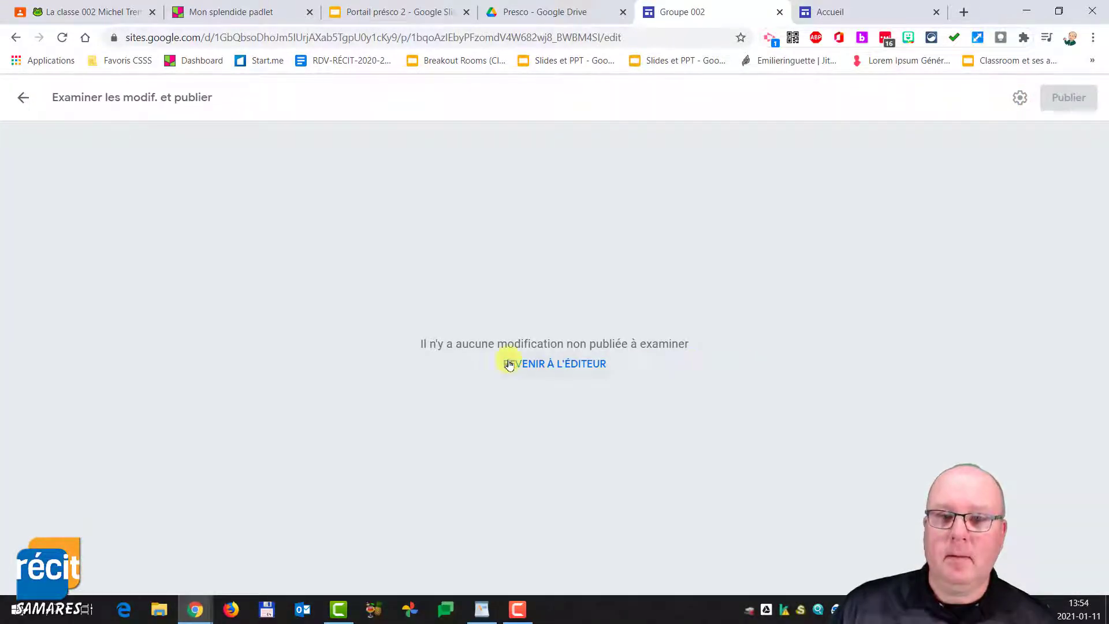
pyautogui.click(23, 99)
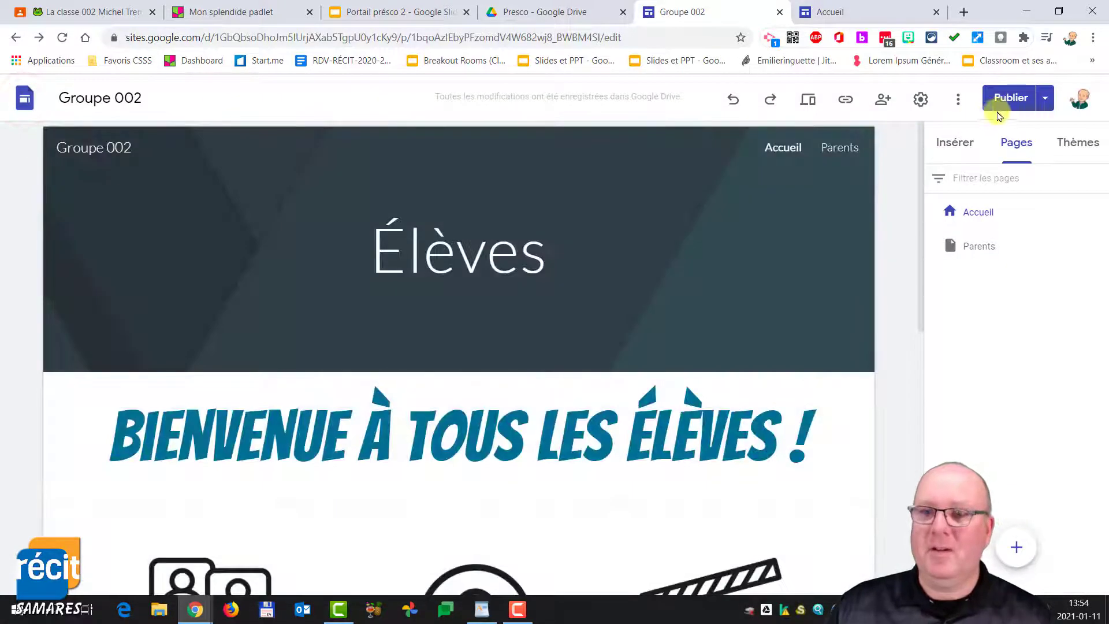
# Change the Accueil page title to "Élèves du groupe 002" and widen its text box on both sides to fit one line
pyautogui.click(546, 257)
pyautogui.write('du ')
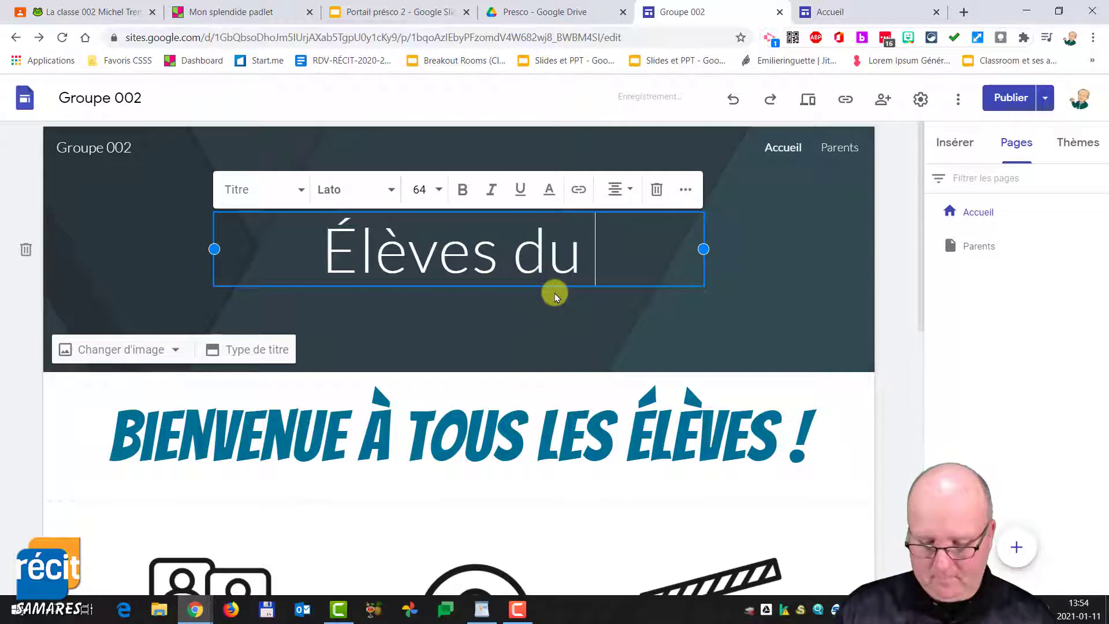
pyautogui.write('groupe 002')
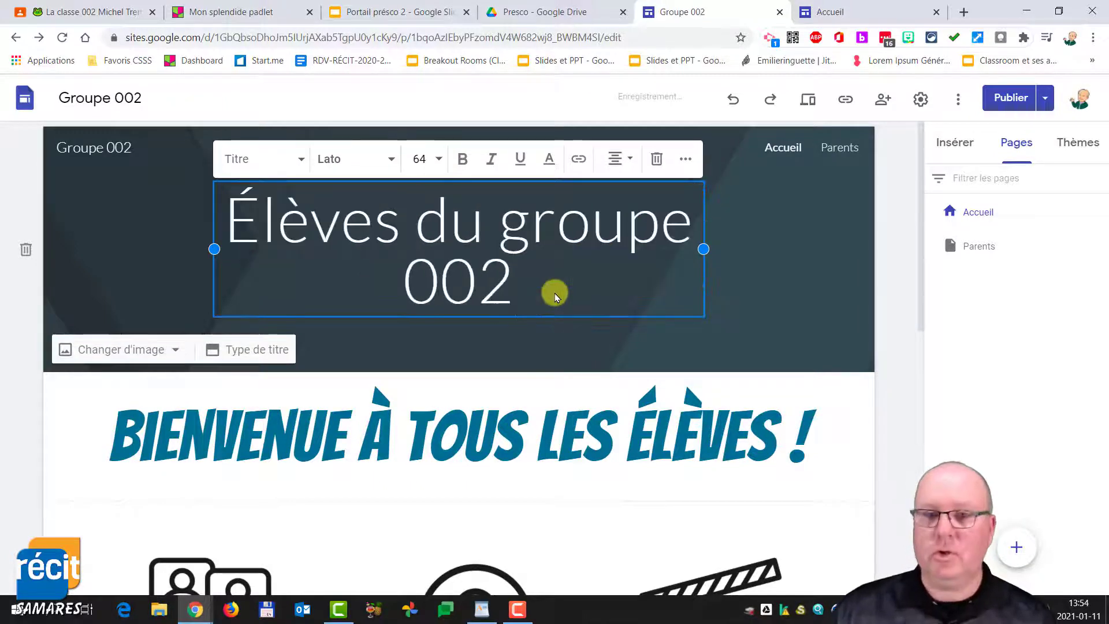
pyautogui.moveTo(704, 249); pyautogui.dragTo(767, 249)
pyautogui.moveTo(214, 249); pyautogui.dragTo(151, 249)
# Review and publish the modified Accueil page, and display the link of the published site
pyautogui.click(1006, 97)
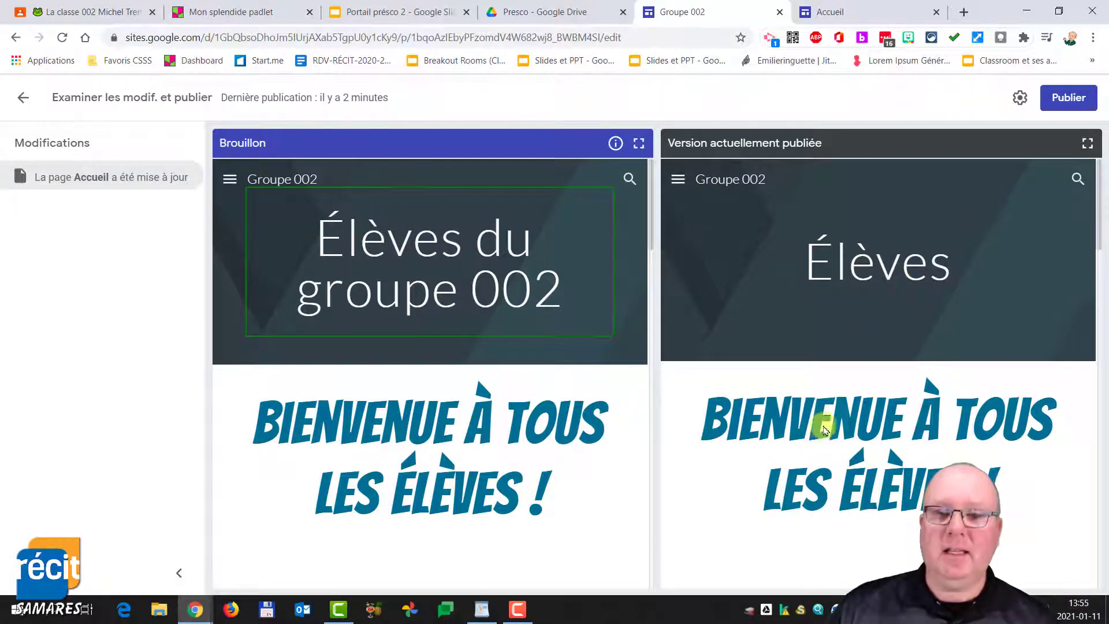
pyautogui.click(1065, 99)
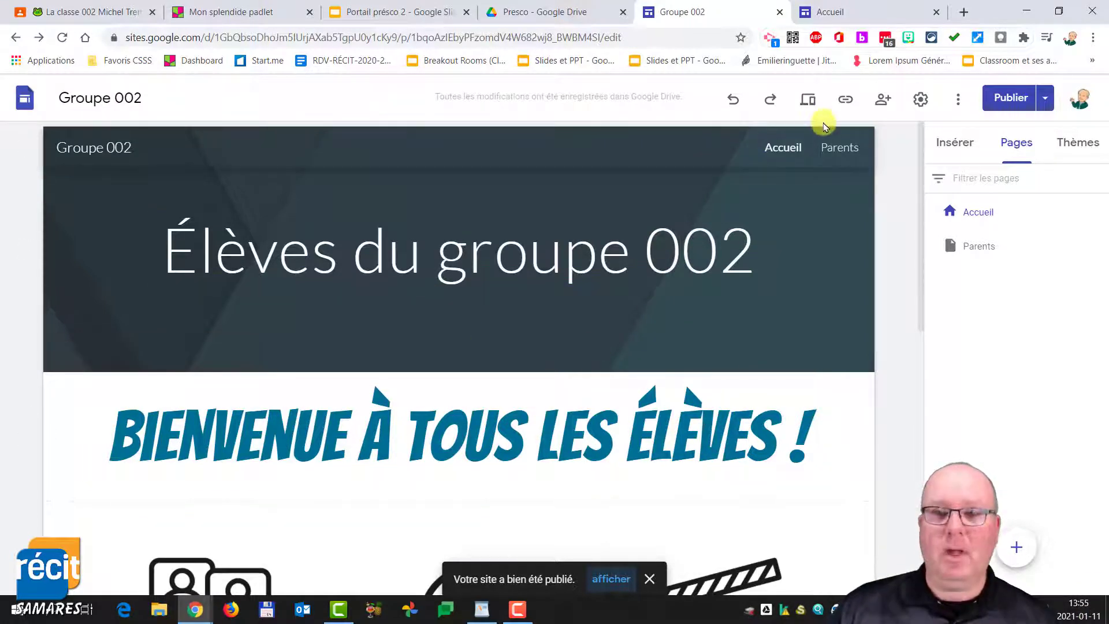
pyautogui.click(845, 102)
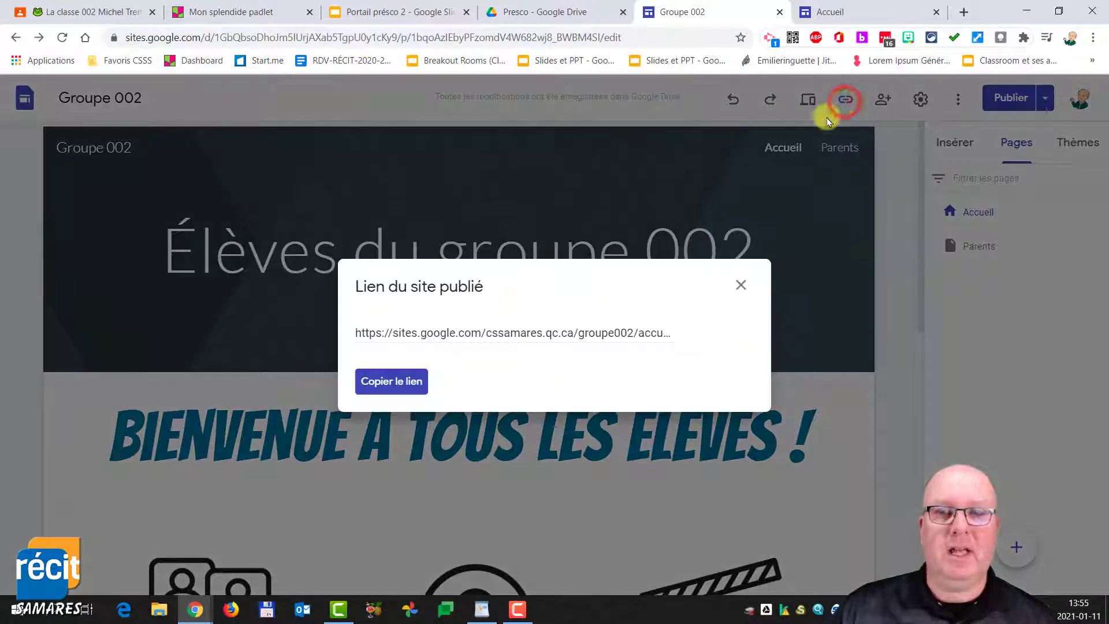
# Copy the published site's link, switch to Google Classroom and start a "Portail web" announcement in La classe 002
pyautogui.click(390, 382)
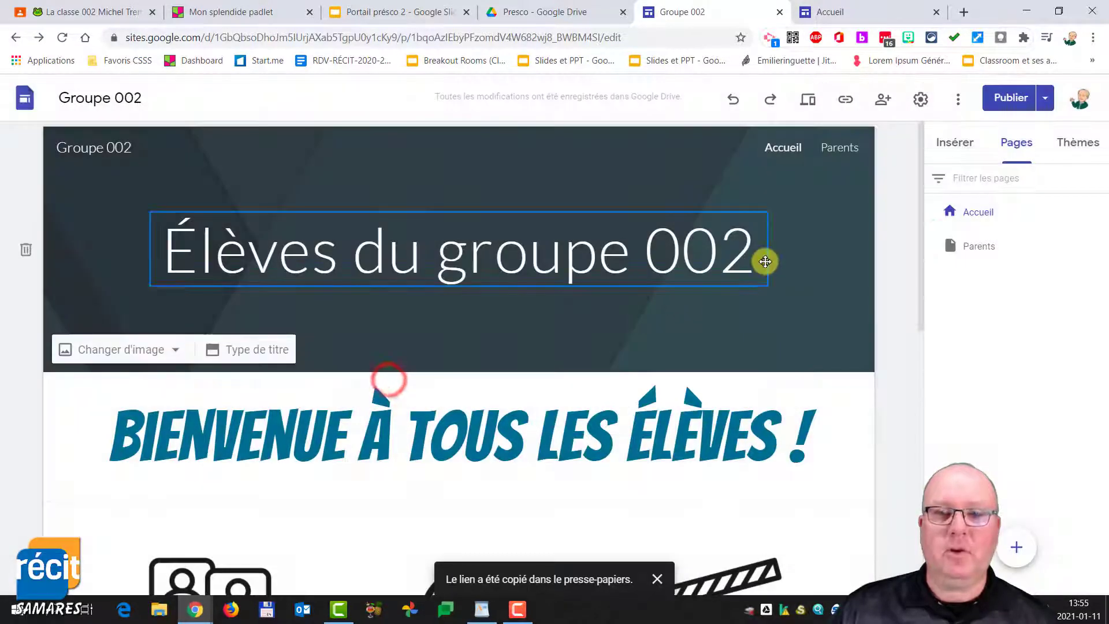
pyautogui.click(91, 12)
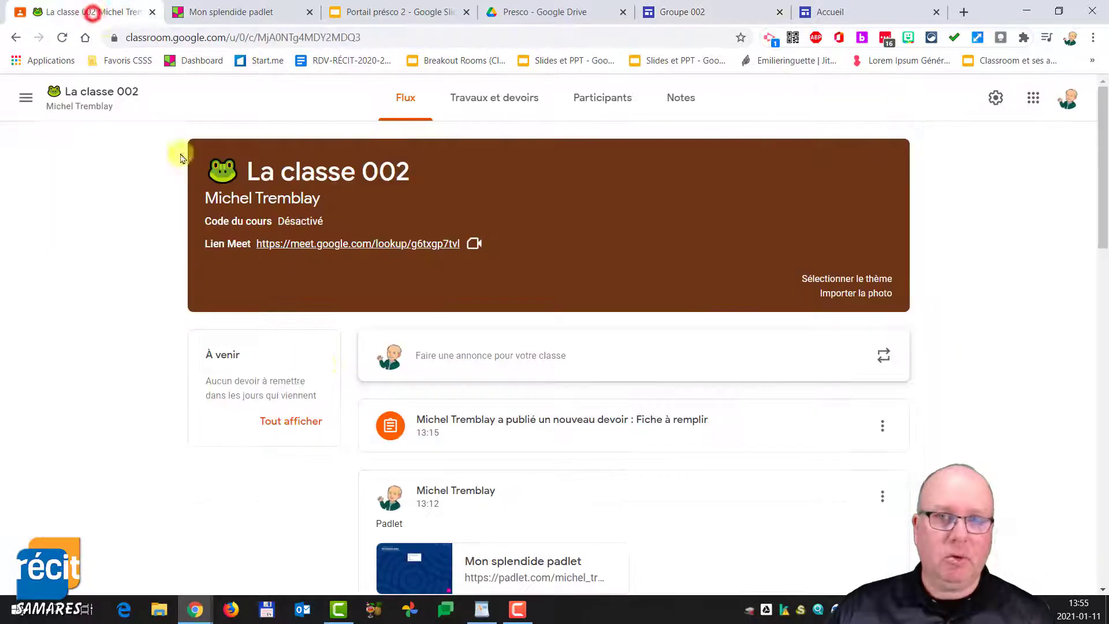
pyautogui.click(445, 355)
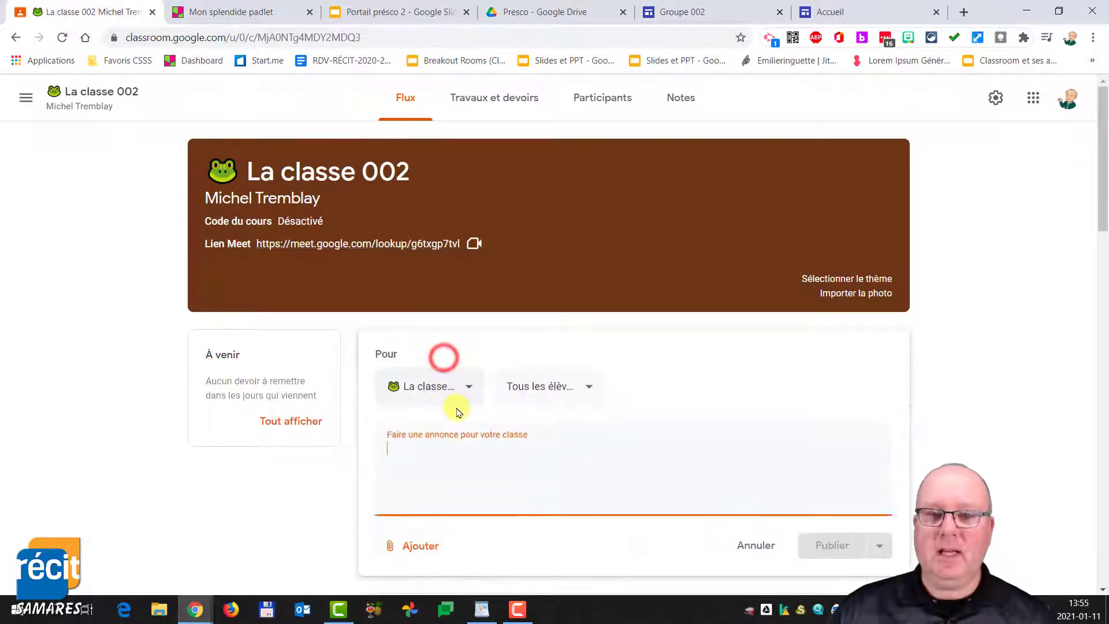
pyautogui.write('Portail web')
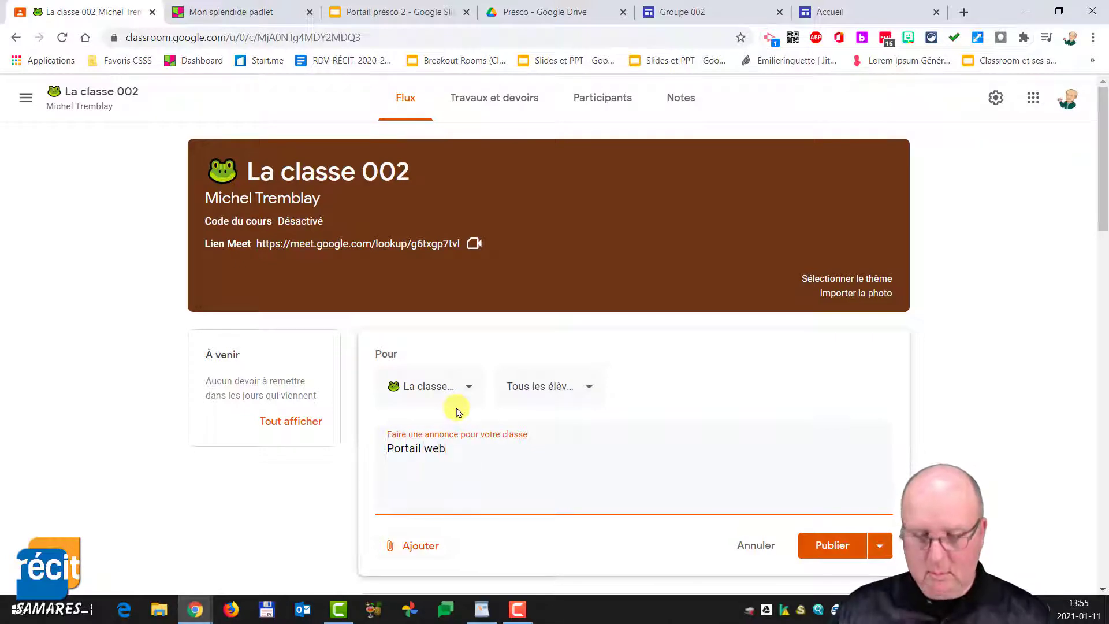
# Attach the copied Groupe 002 site link to the "Portail web" announcement
pyautogui.click(423, 545)
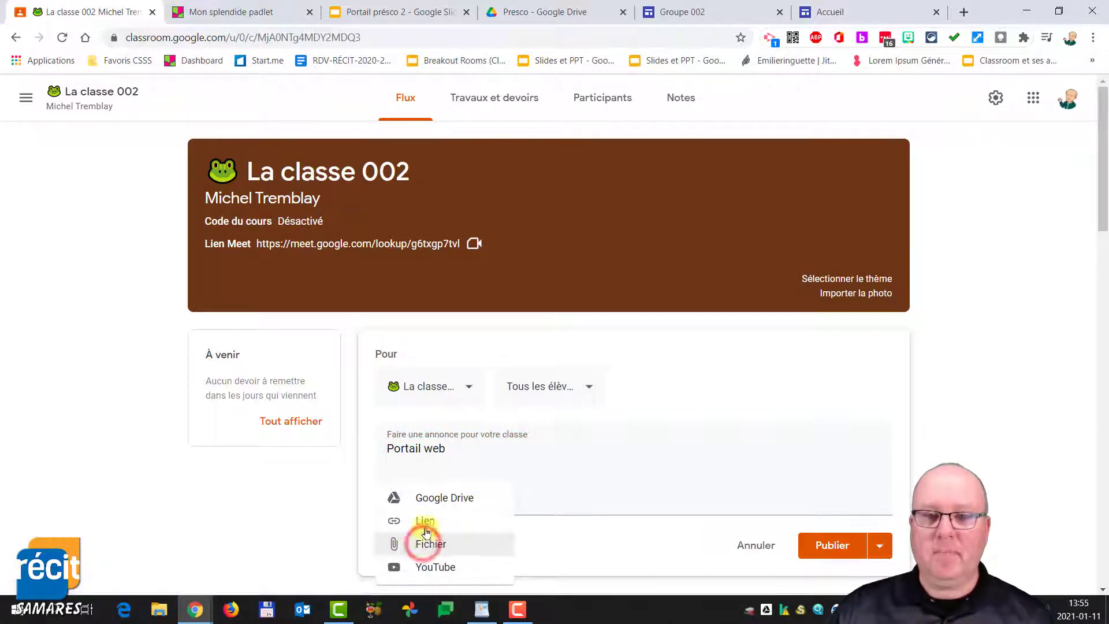
pyautogui.click(426, 520)
pyautogui.hotkey('ctrl', 'v')
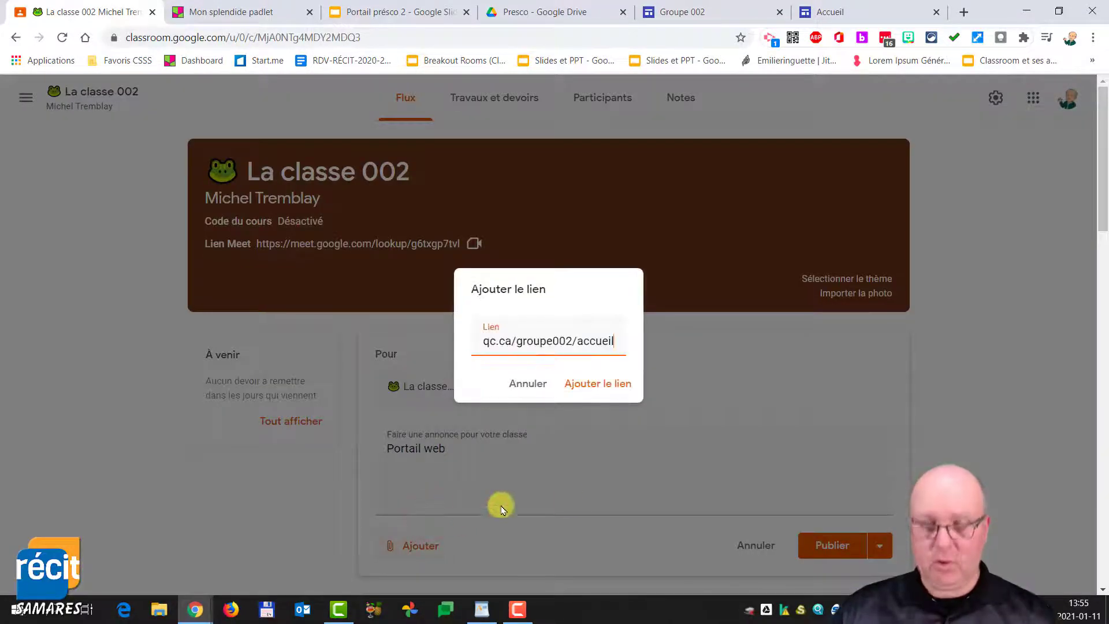
pyautogui.click(607, 383)
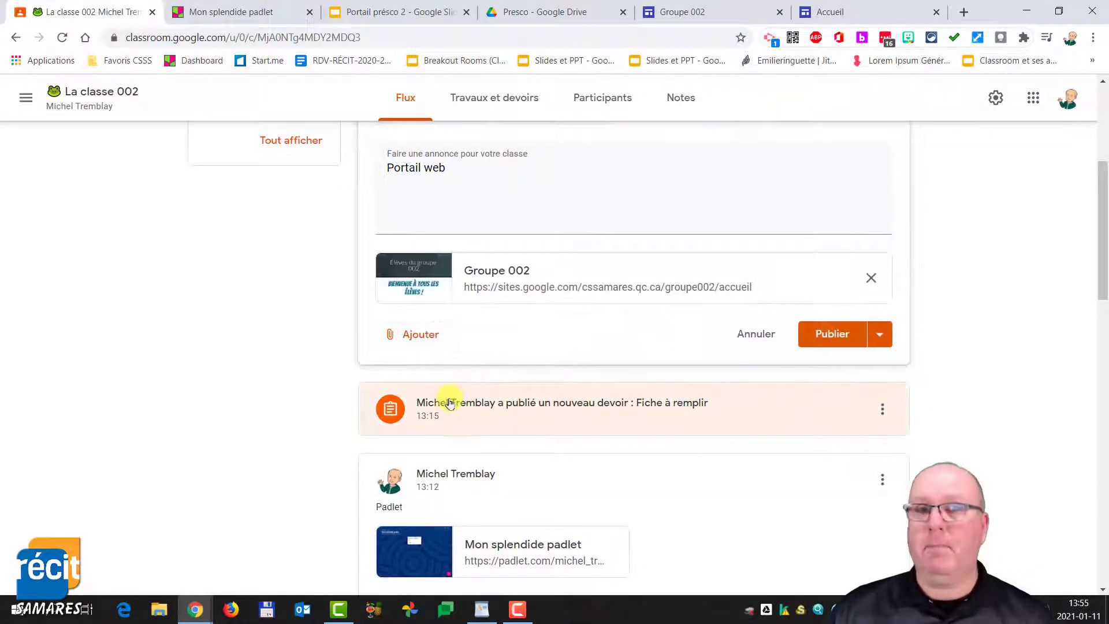
# Open the attached Groupe 002 site from the announcement and look over its Accueil page and icons
pyautogui.click(427, 289)
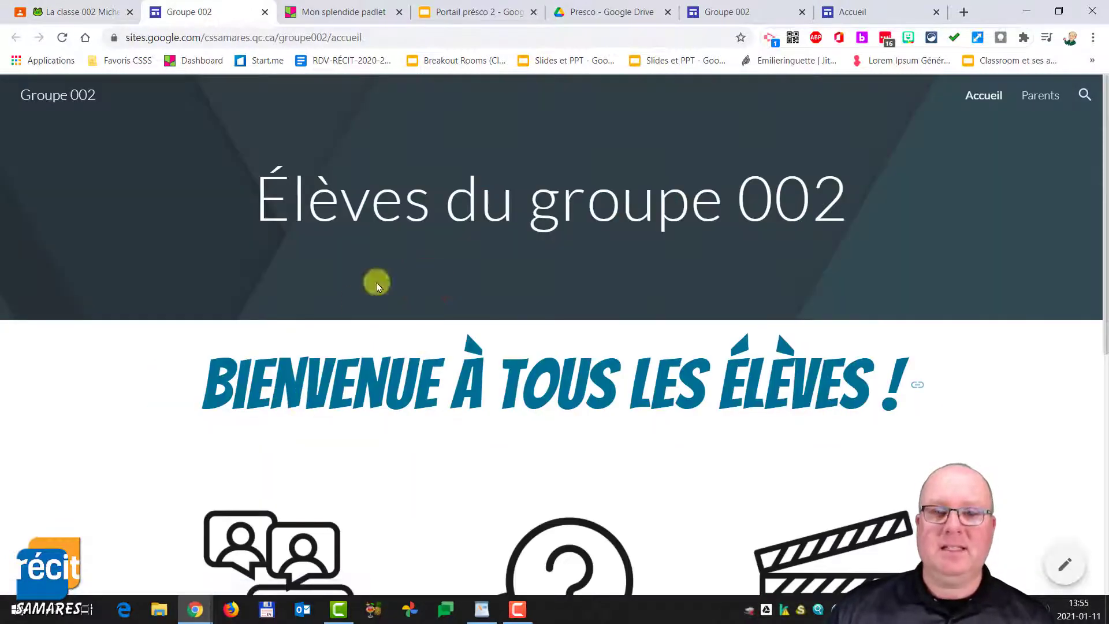
pyautogui.scroll(-5, 508, 340)
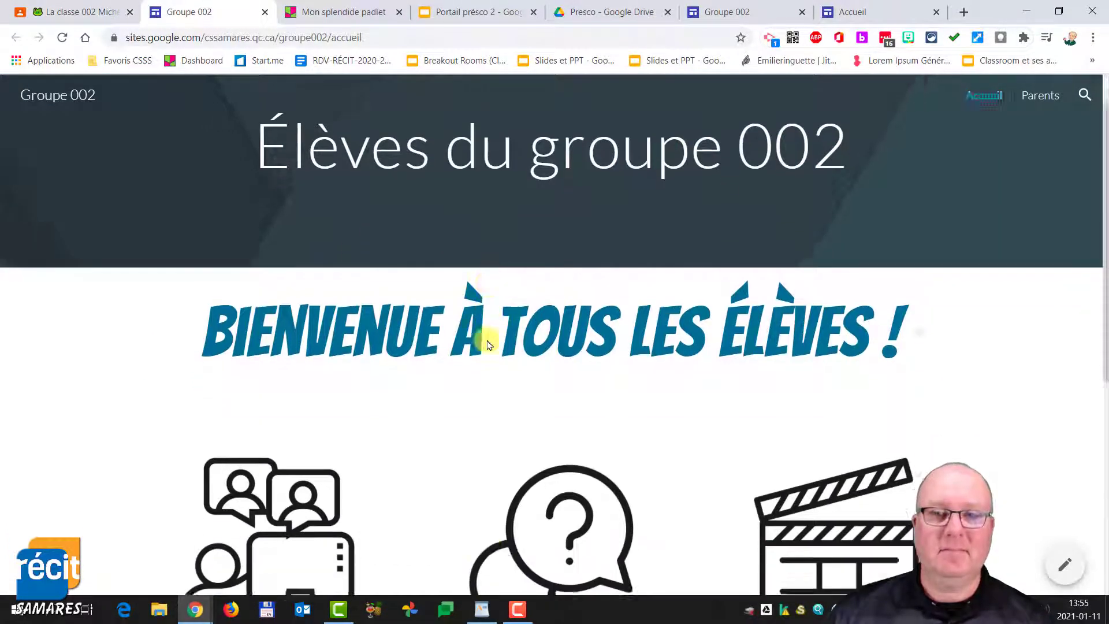
pyautogui.scroll(-1, 478, 379)
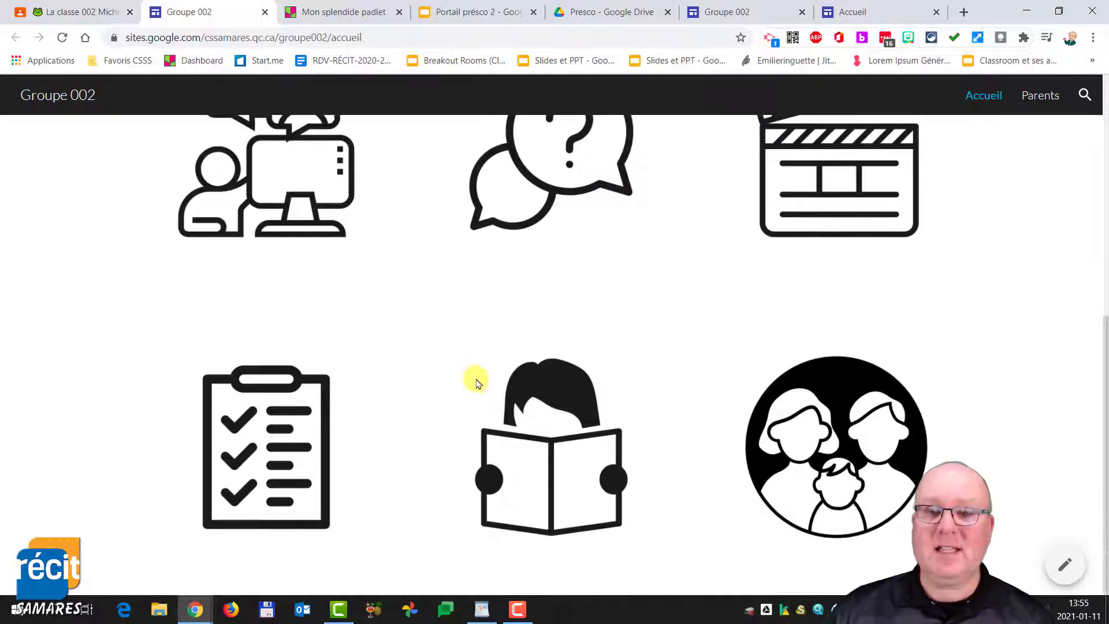
pyautogui.scroll(7, 483, 374)
pyautogui.scroll(-3, 479, 353)
pyautogui.scroll(-1, 481, 354)
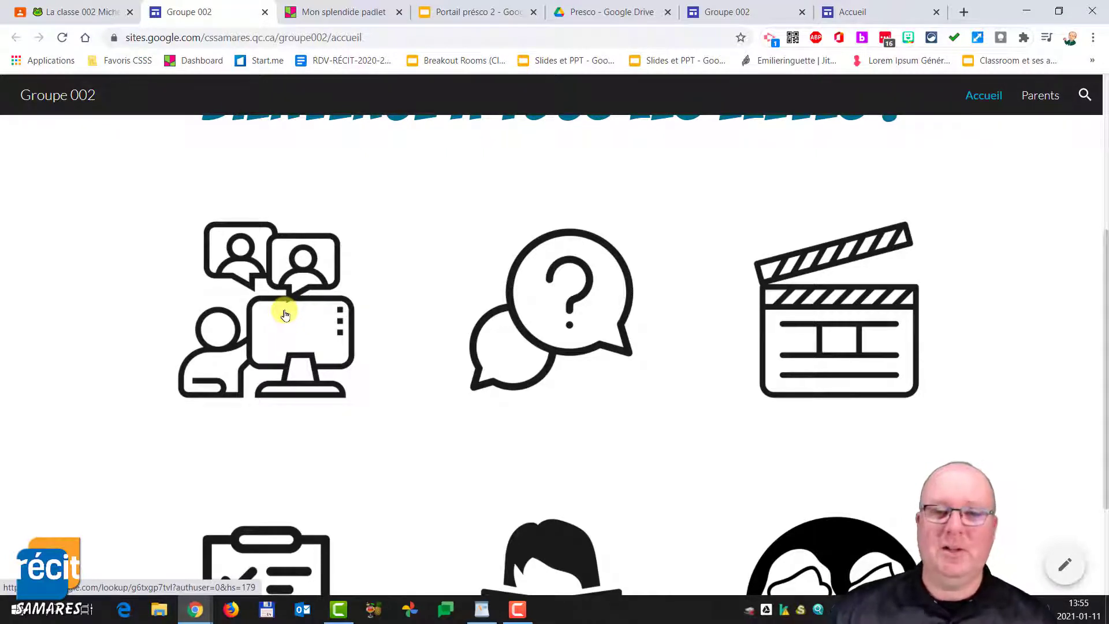
# Test the links of the question-mark bubble and family icons, returning to the Accueil page after each
pyautogui.click(568, 312)
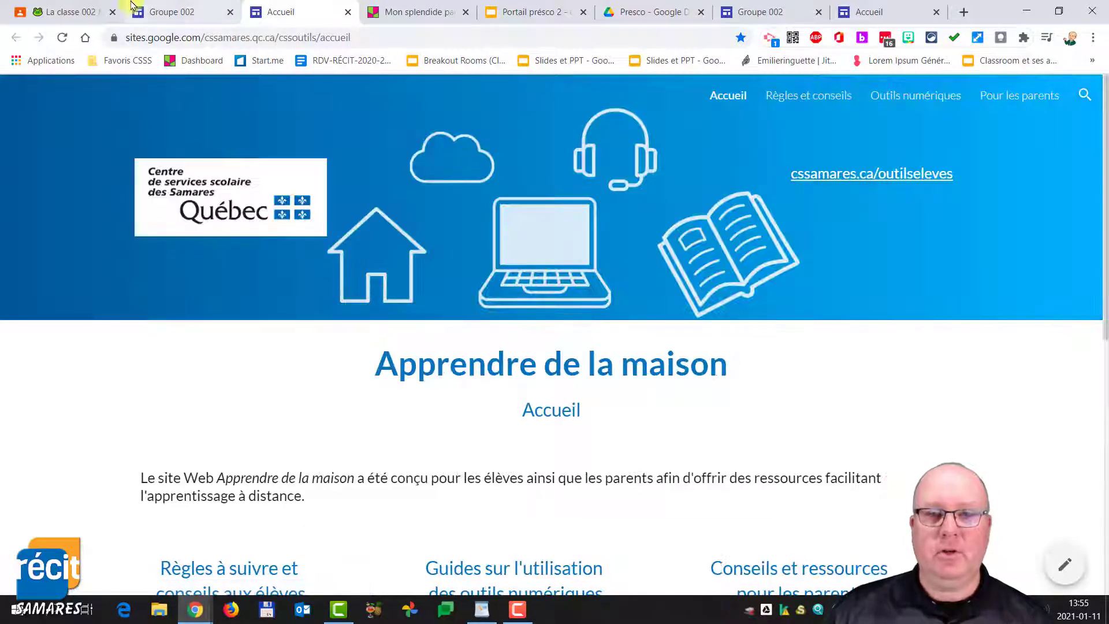
pyautogui.click(177, 12)
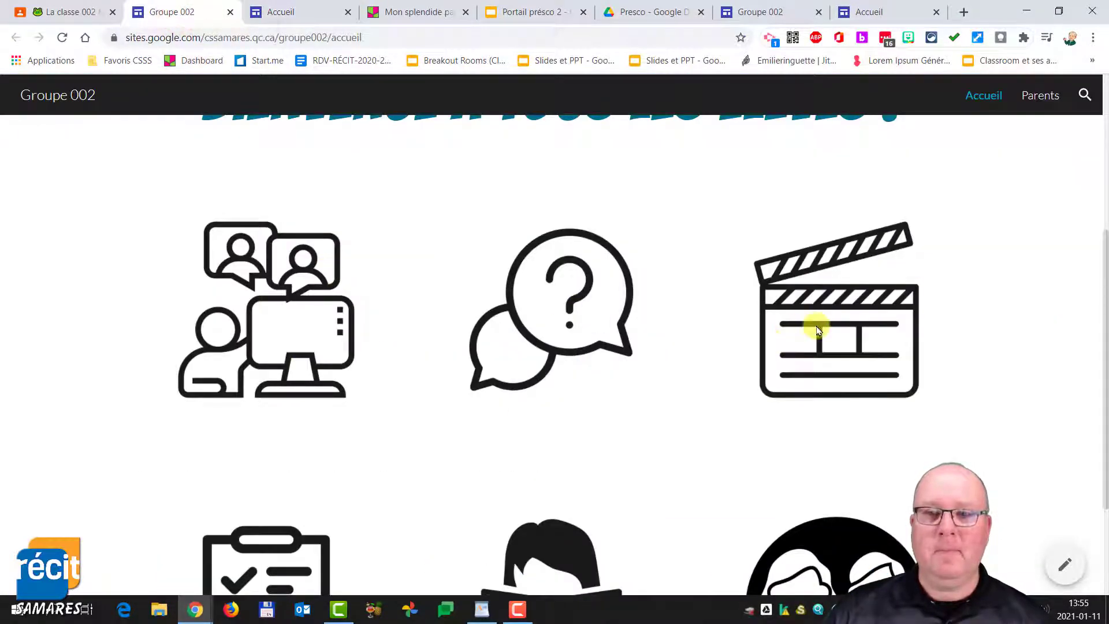
pyautogui.scroll(-2, 832, 404)
pyautogui.click(830, 452)
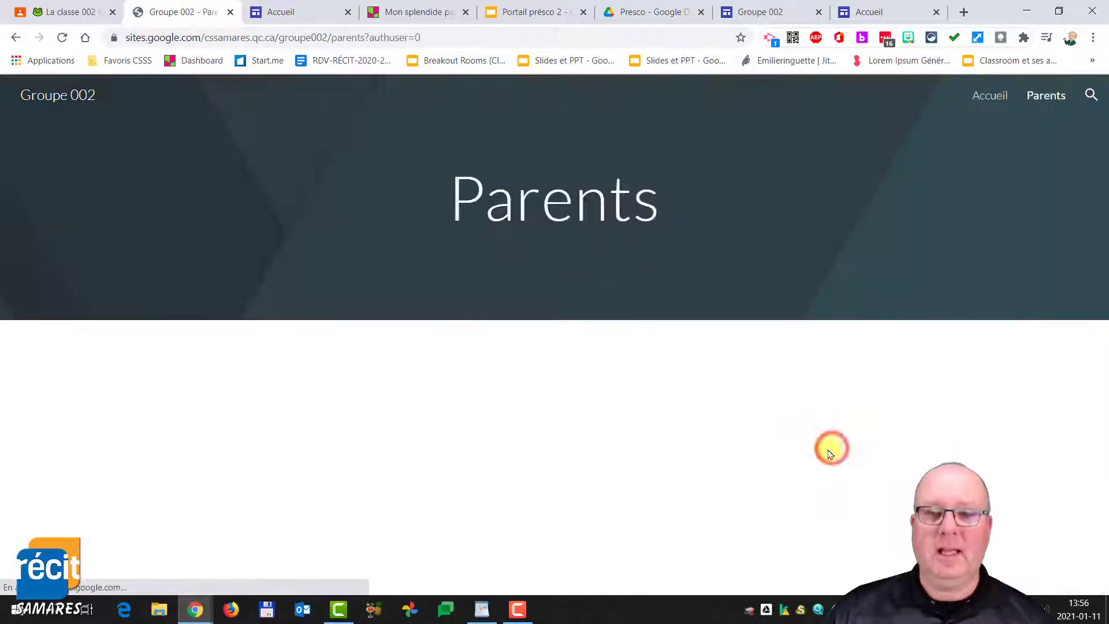
pyautogui.click(991, 96)
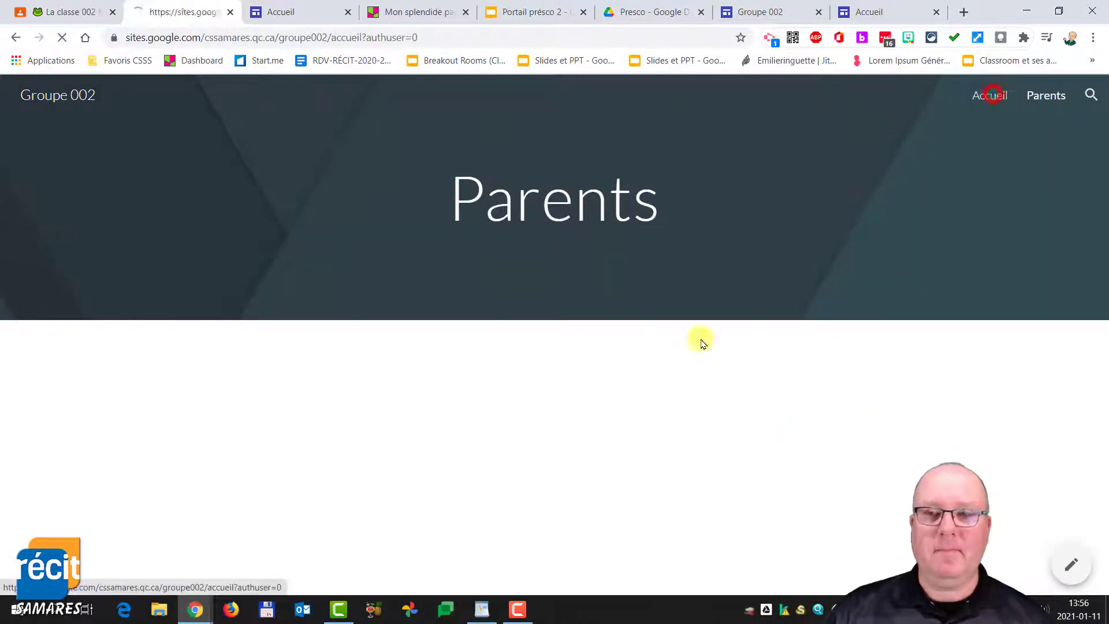
# Test the checklist icon's link on the Accueil page and return to the Groupe 002 site
pyautogui.scroll(-6, 527, 460)
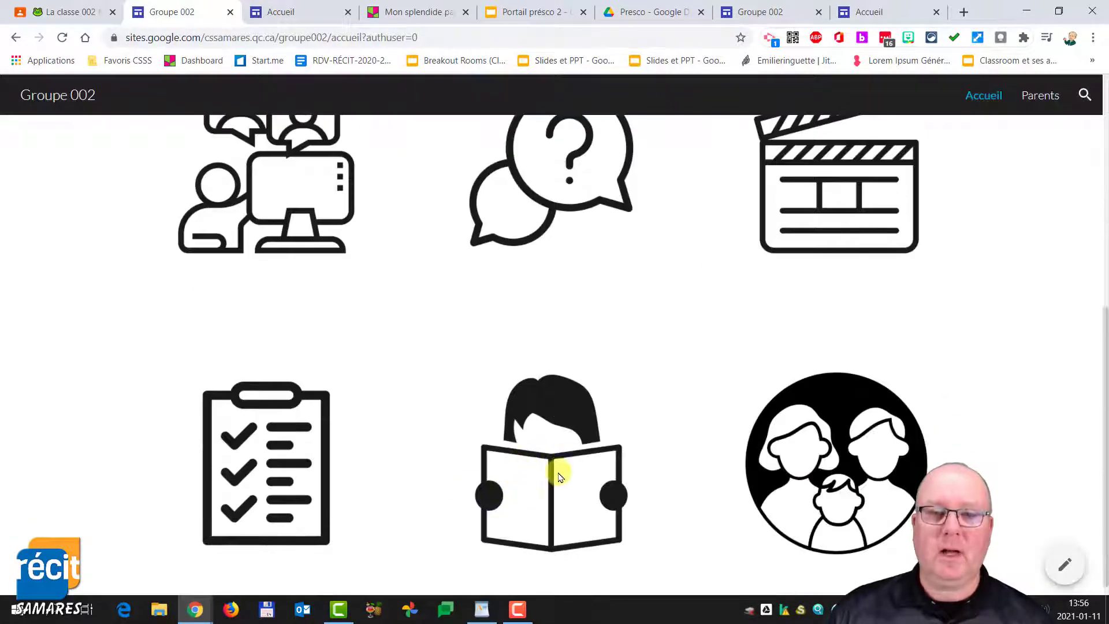
pyautogui.click(267, 475)
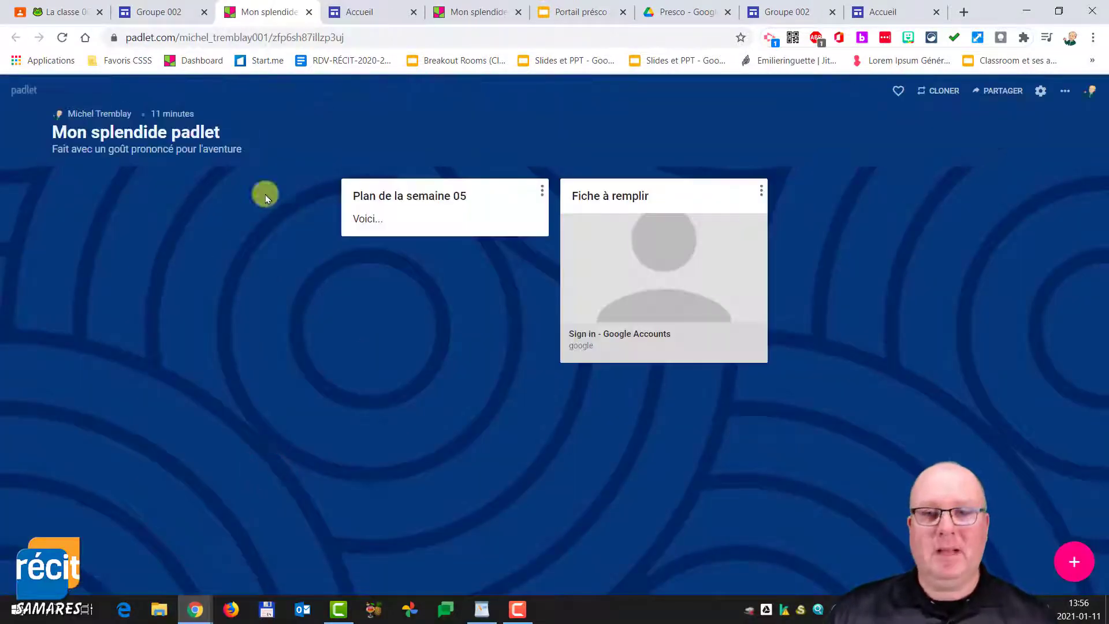
pyautogui.click(176, 18)
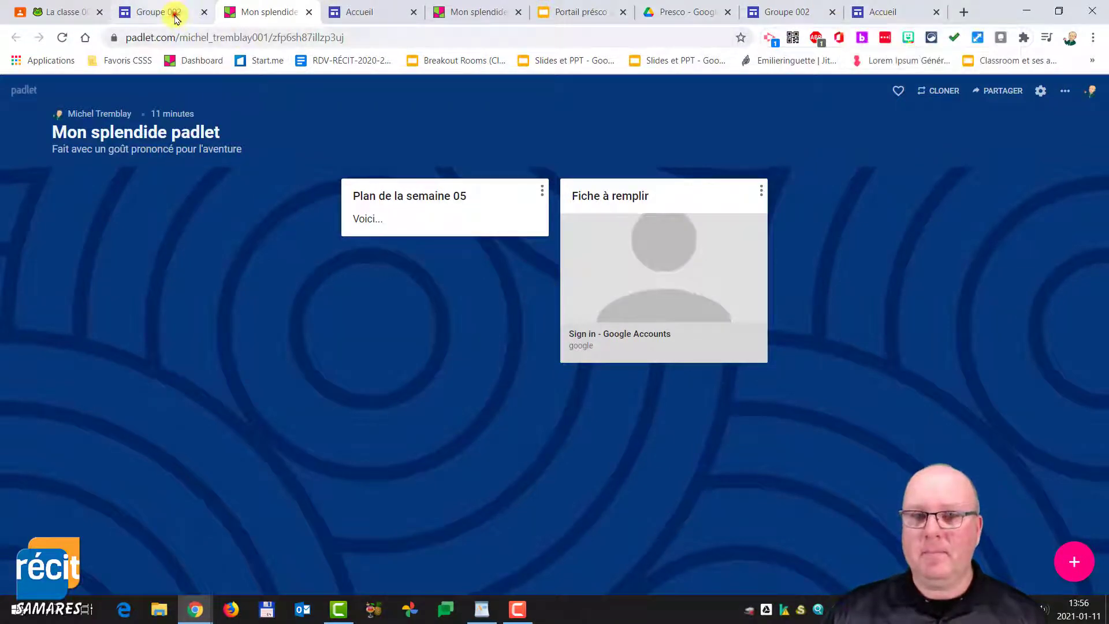
pyautogui.scroll(7, 459, 391)
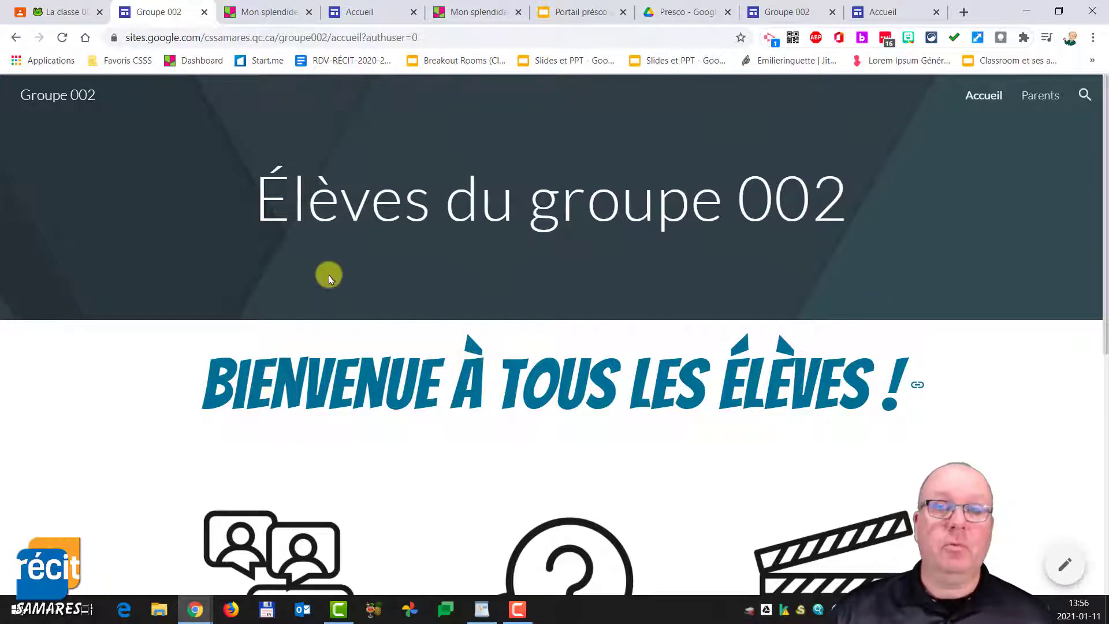
pyautogui.scroll(-3, 372, 366)
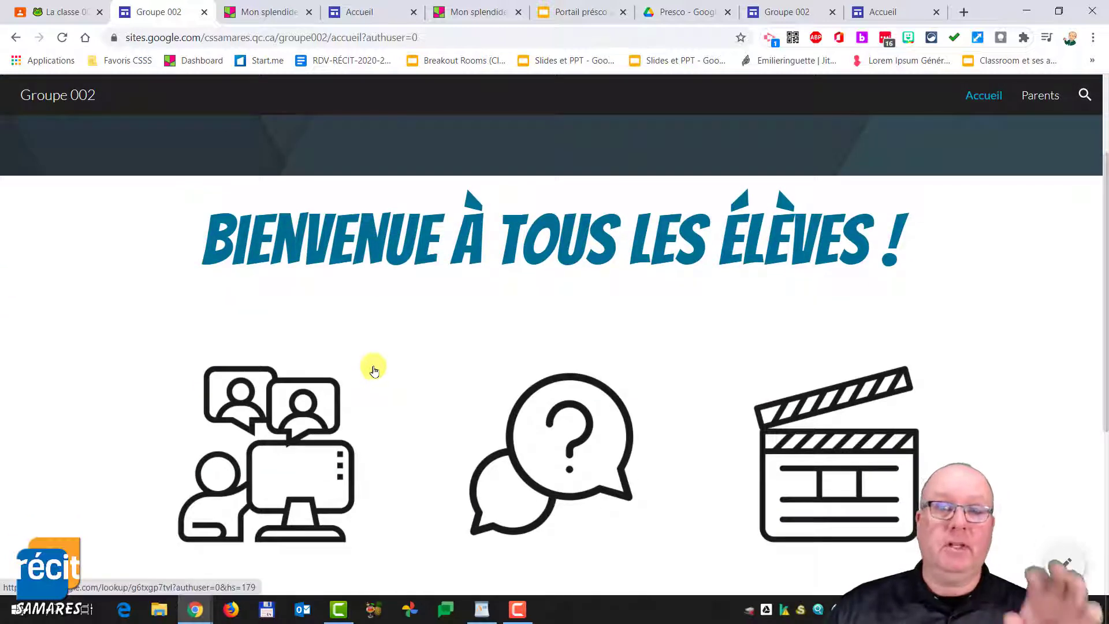
pyautogui.scroll(-5, 373, 373)
pyautogui.scroll(7, 388, 405)
pyautogui.scroll(-7, 389, 410)
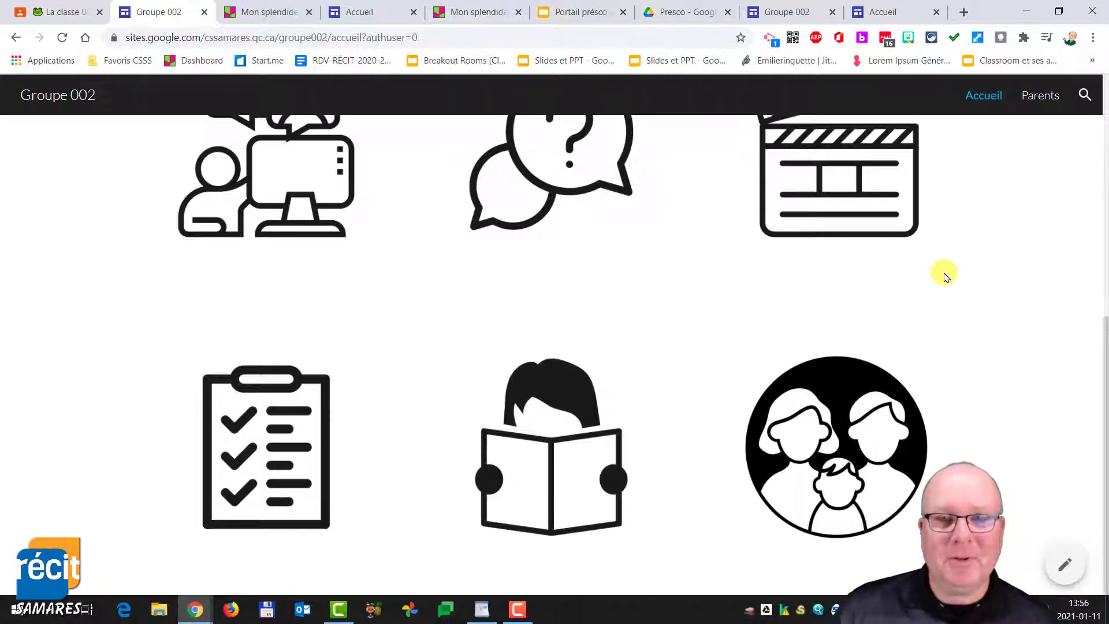
pyautogui.scroll(6, 796, 301)
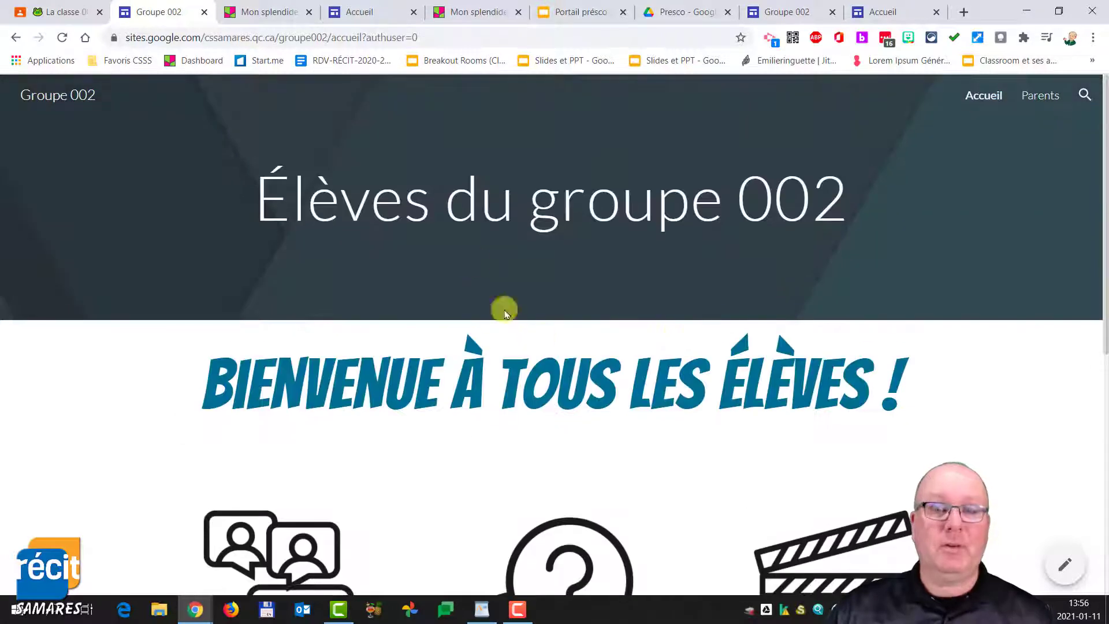